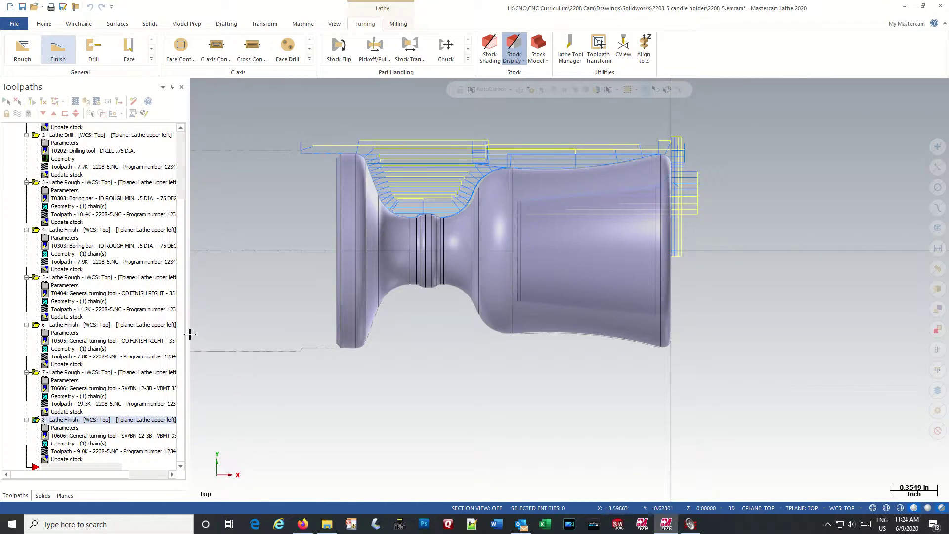
Start a new Lathe Cutoff toolpath and pick the boundary point at the left-face centreline.
left_click(151, 60)
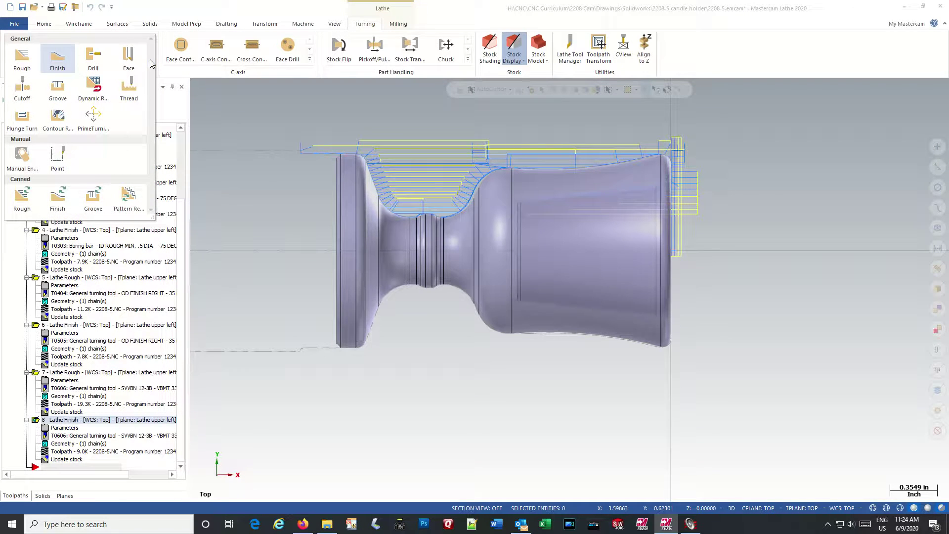
left_click(22, 88)
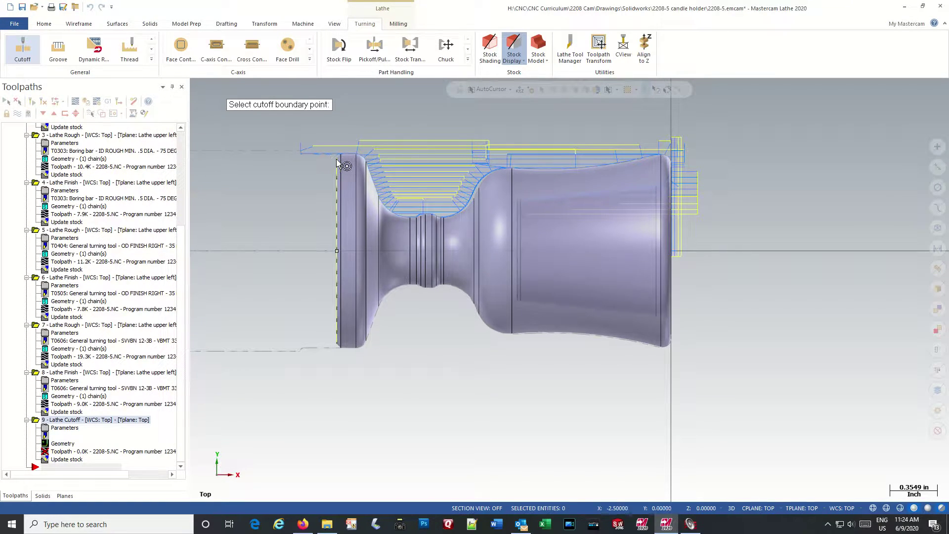
left_click(338, 251)
Confirm the boundary point so the Lathe Cutoff parameters list the cutoff tools, including T203203.
left_click(335, 164)
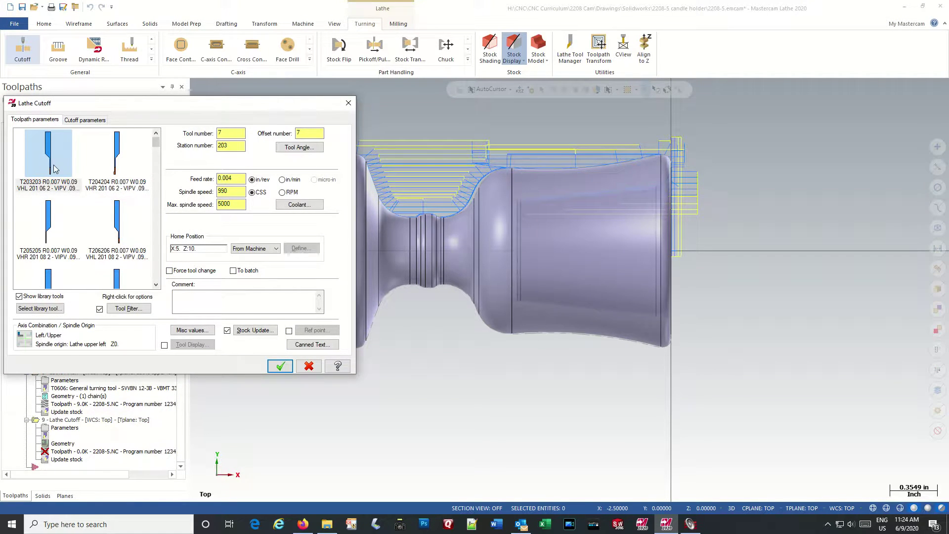
mouse_move(77, 212)
Edit cutoff tool T203203 and replace its insert D and E dimensions for a 0.2 width.
right_click(47, 161)
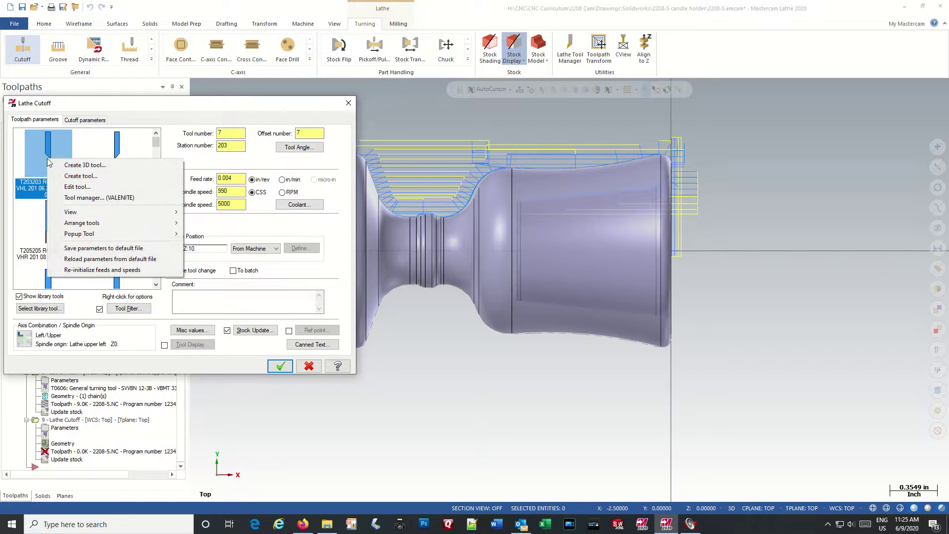
left_click(72, 187)
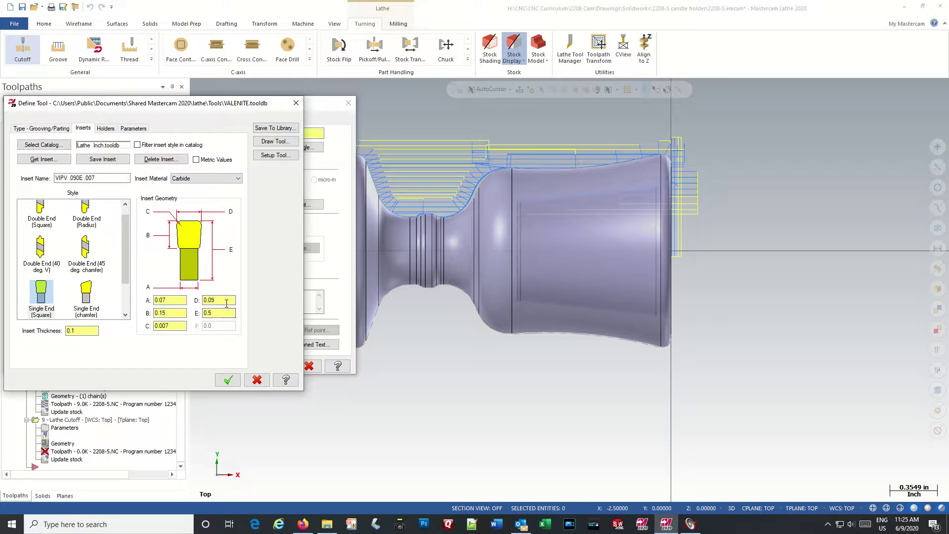
left_click_drag(226, 303, 205, 300)
key("BackSpace")
left_click_drag(213, 316, 192, 317)
key("BackSpace")
Set the tool's feed rate to 0.004 and spindle speed to RPM, then save the tool.
left_click(110, 131)
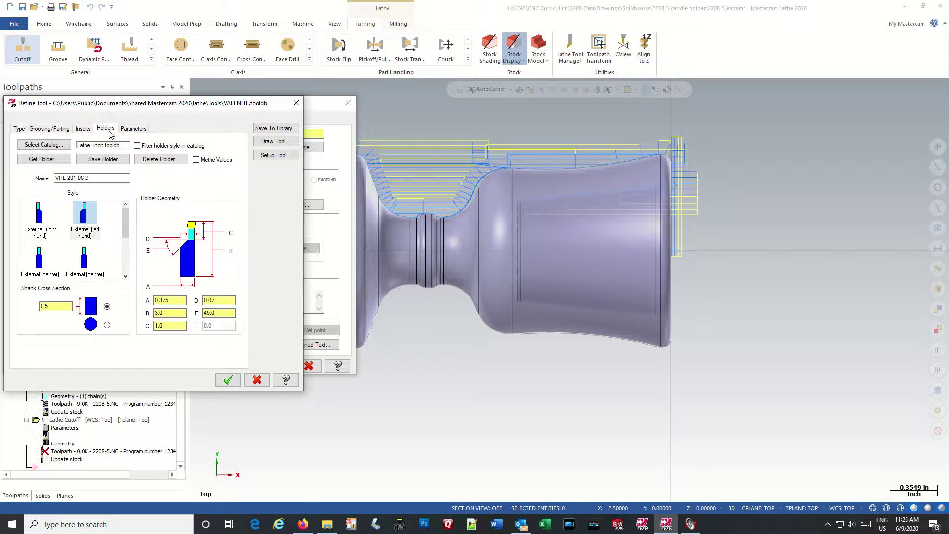
left_click(136, 130)
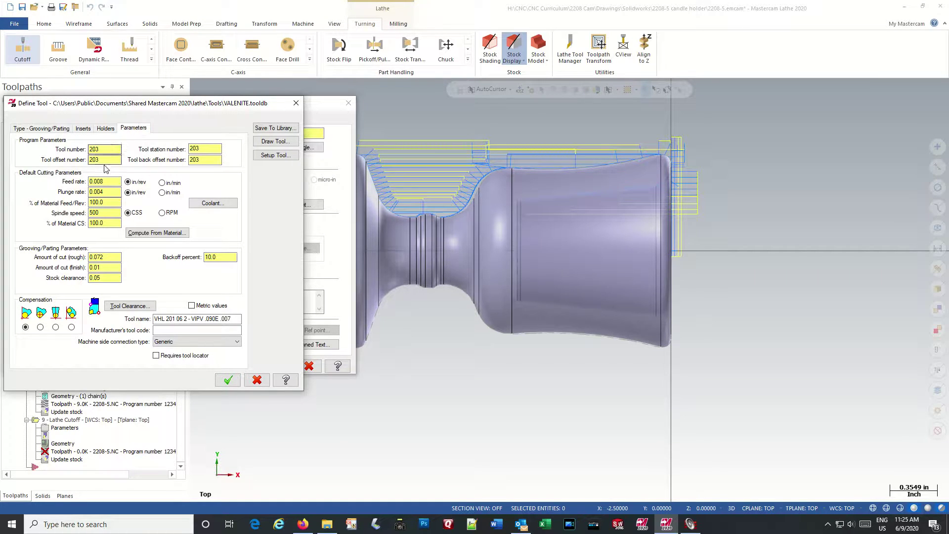
left_click(104, 183)
left_click(162, 213)
left_click(105, 225)
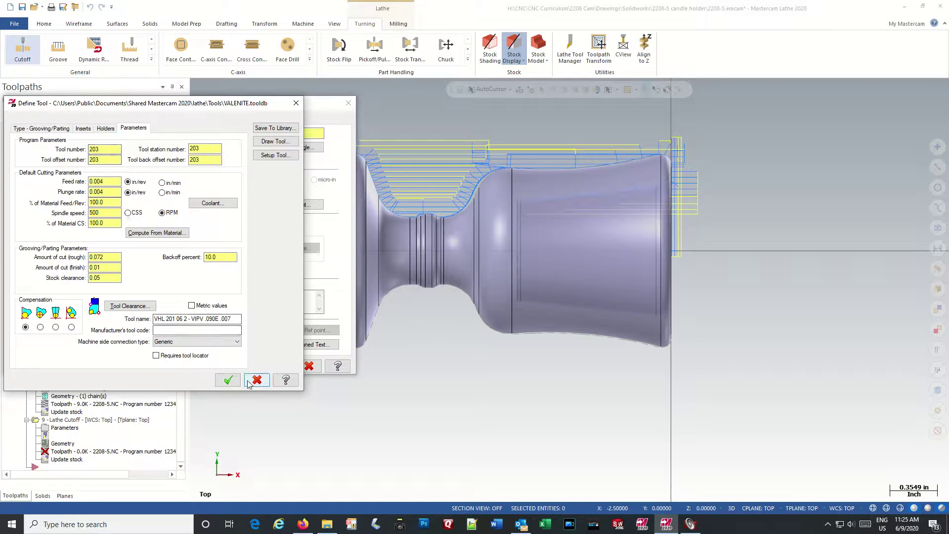
left_click(227, 380)
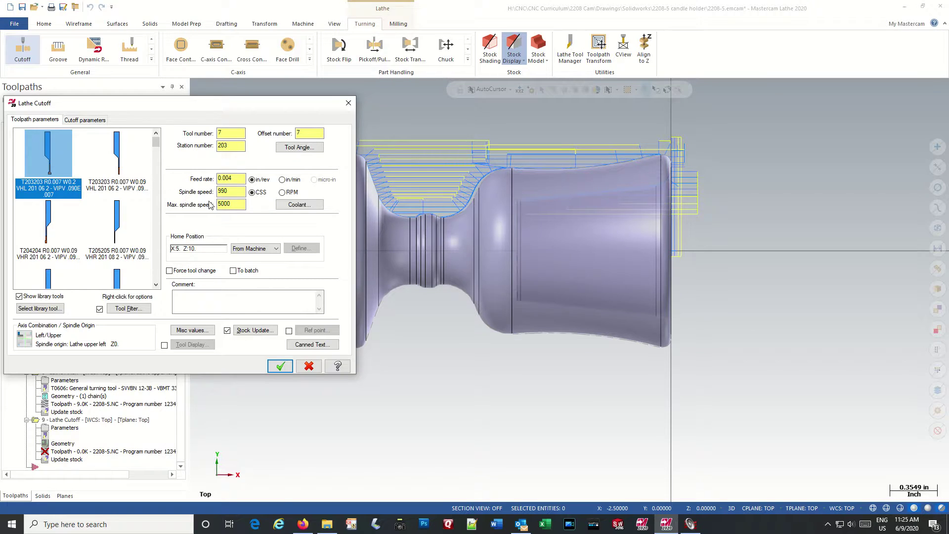
Add the comment 'Part Off' to the cutoff operation and show the Cutoff parameters page.
left_click(190, 294)
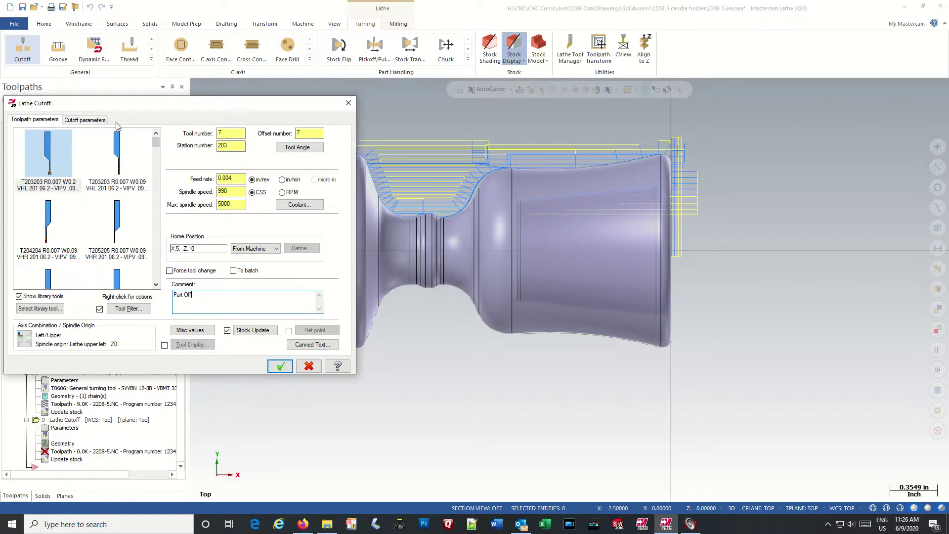
left_click(83, 121)
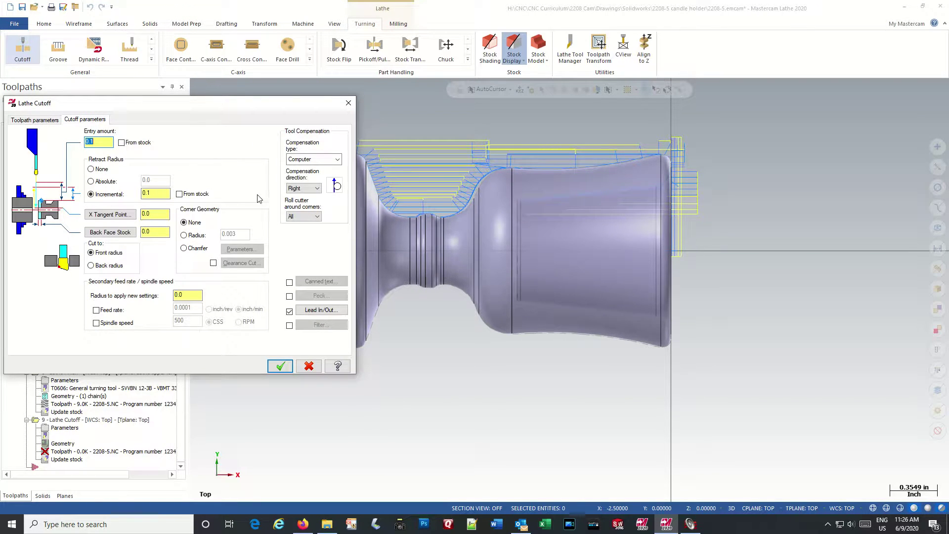
Give the cutoff a chamfered corner with a 0.03 width.
left_click(186, 249)
left_click(233, 248)
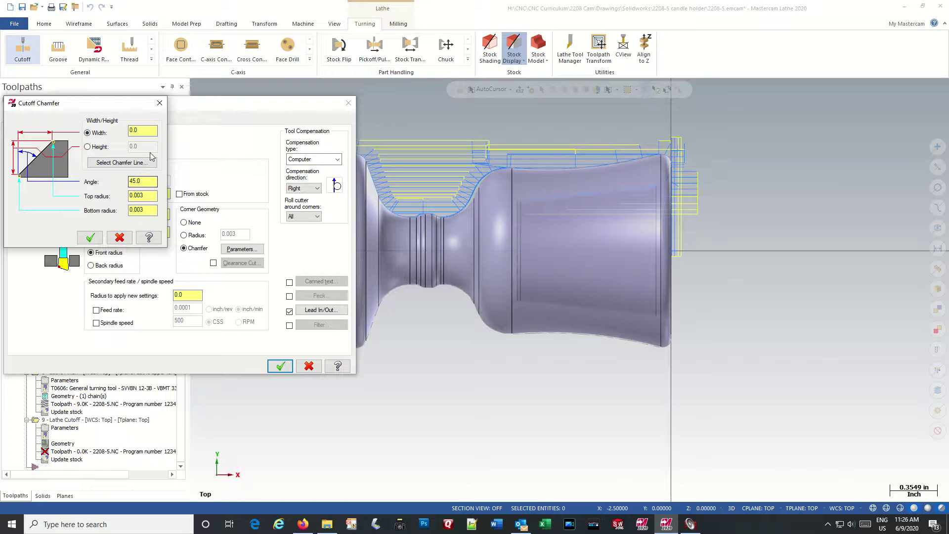
left_click(142, 130)
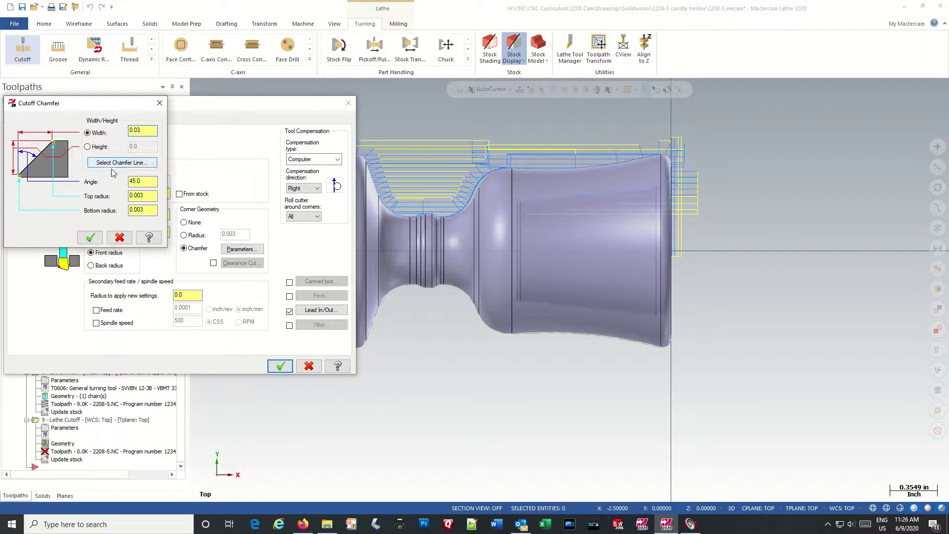
left_click(95, 238)
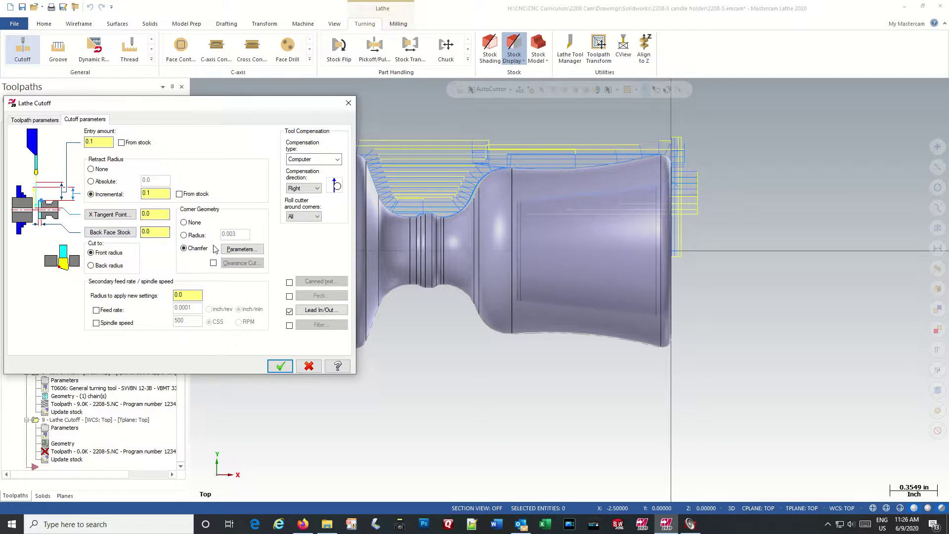
Enable a clearance cut with its default values and generate the cutoff toolpath.
left_click(214, 264)
left_click(242, 262)
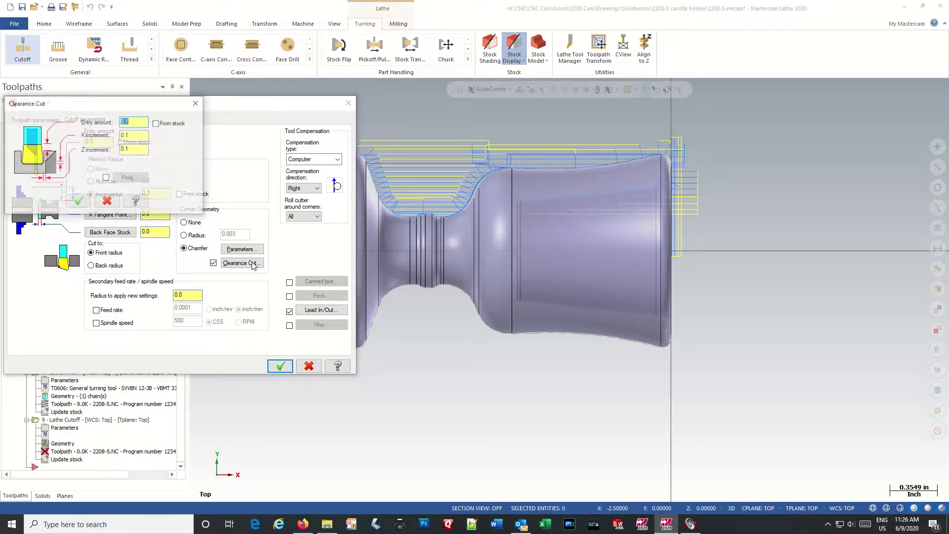
left_click(79, 202)
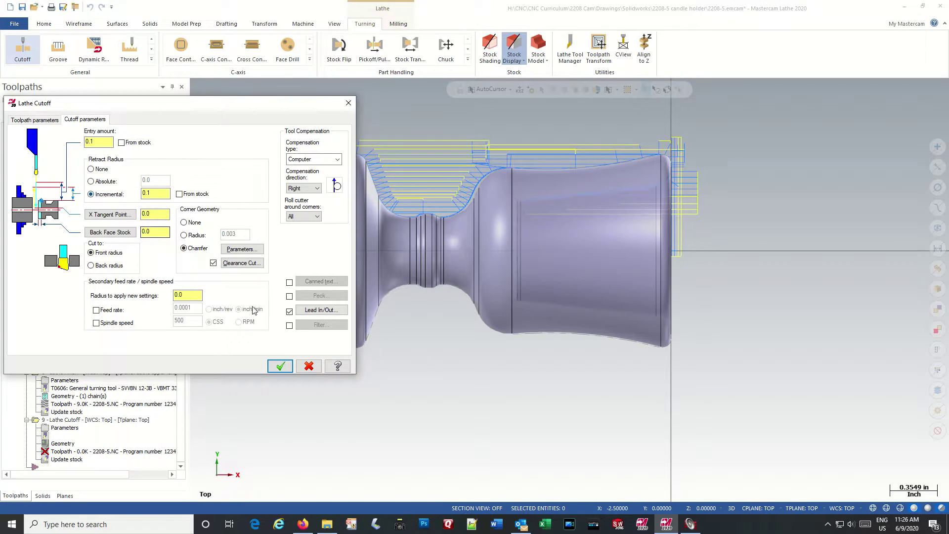
left_click(281, 366)
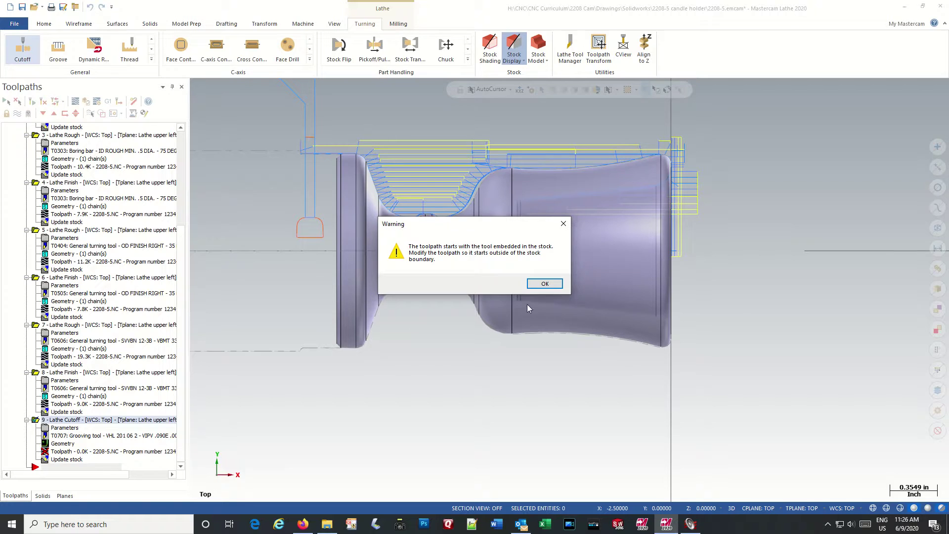
Keep the cutoff operation and re-pick its boundary point on the left face's outer edge.
left_click(544, 284)
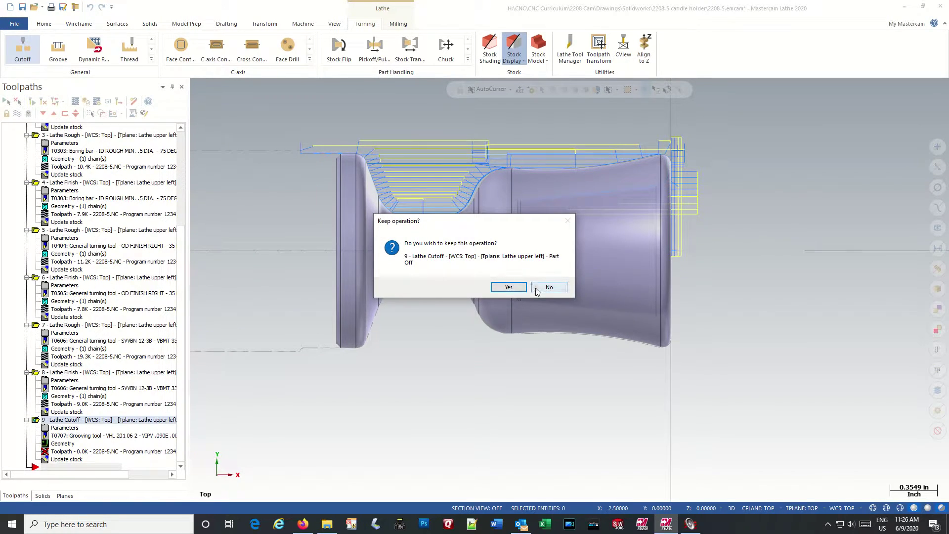
left_click(519, 289)
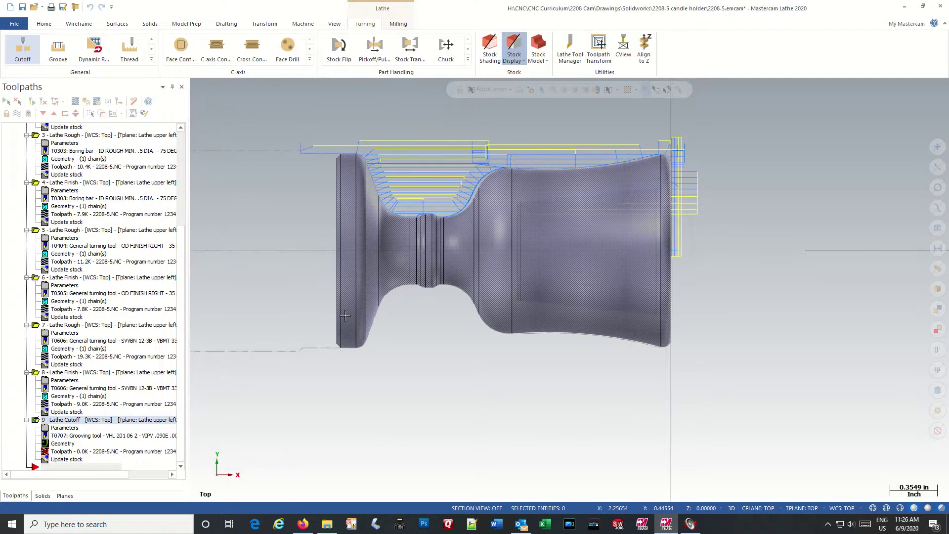
left_click(45, 444)
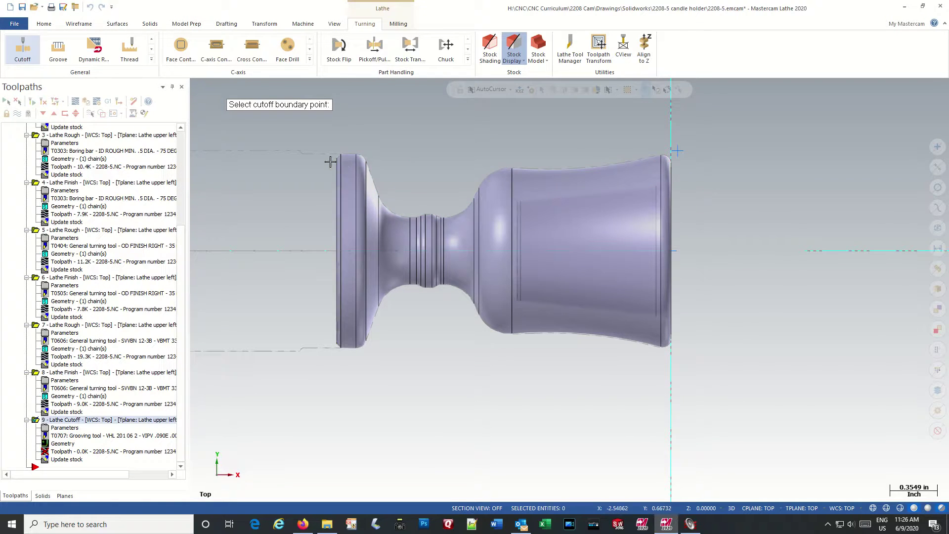
mouse_move(269, 206)
middle_mouse_down()
mouse_move(306, 211)
mouse_move(360, 177)
middle_mouse_up()
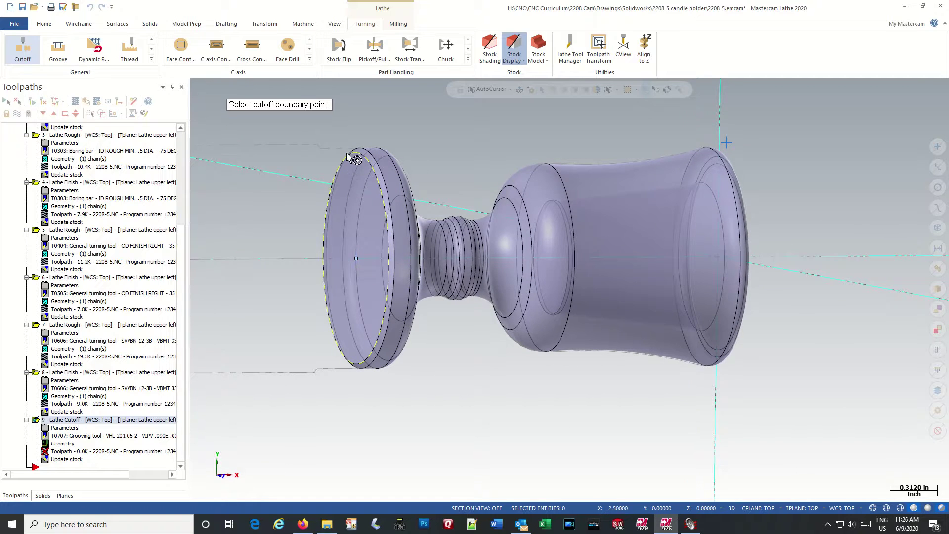
left_click(364, 151)
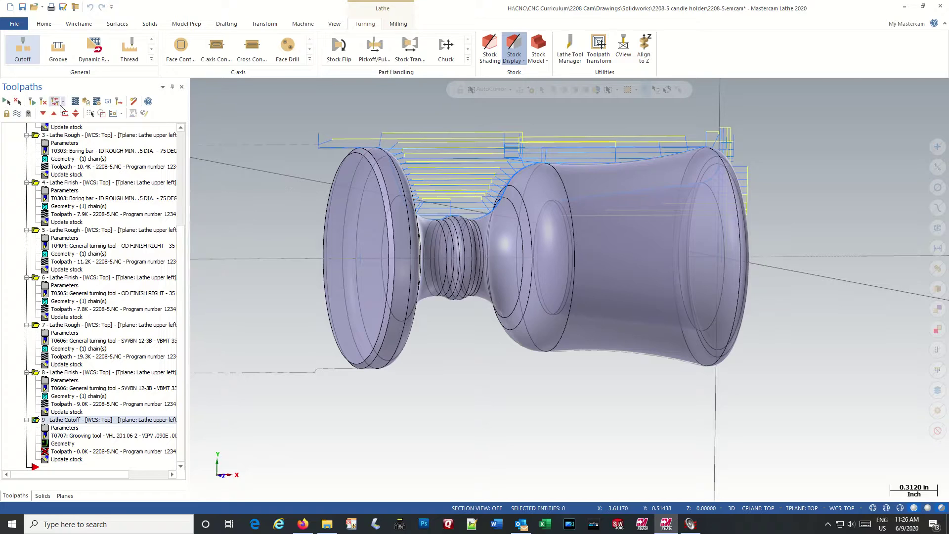
Regenerate the cutoff toolpath and dismiss the embedded-tool and regeneration-failure warnings.
left_click(32, 102)
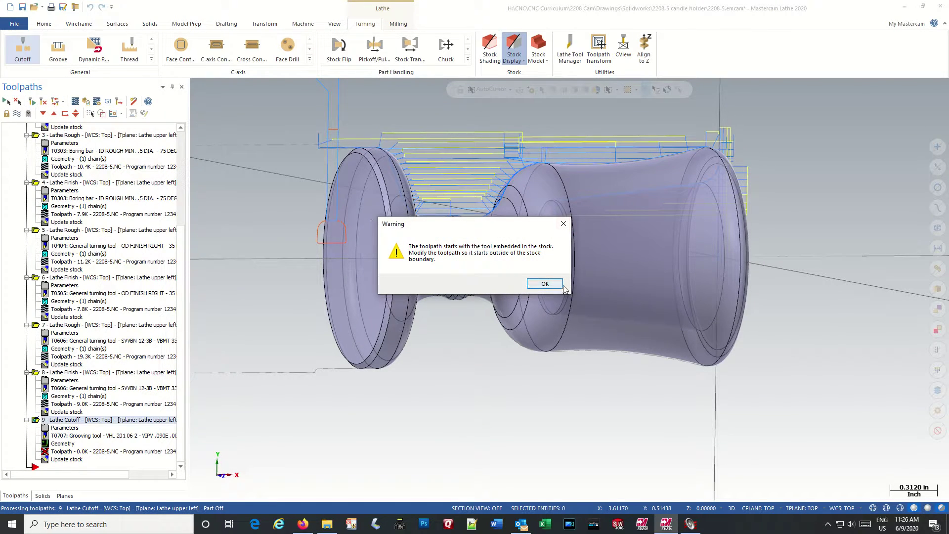
left_click(564, 224)
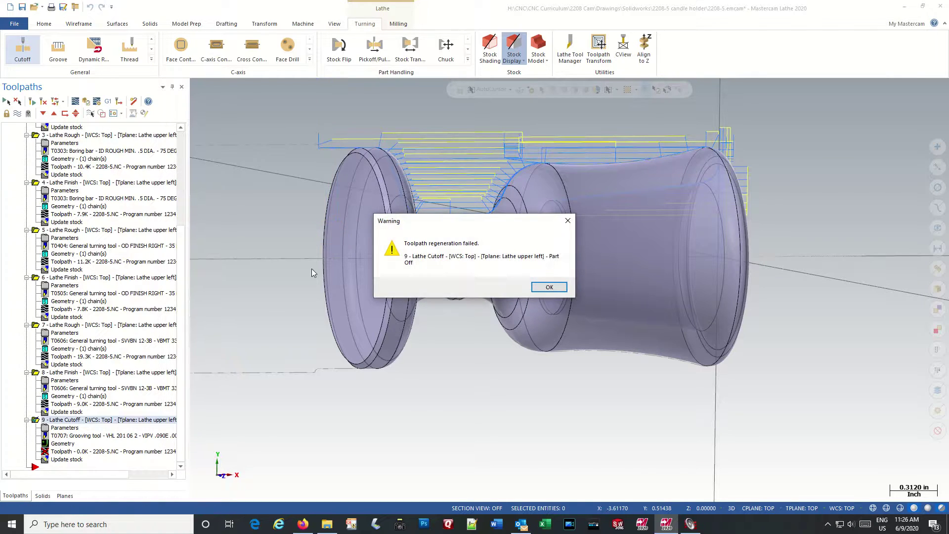
left_click(568, 220)
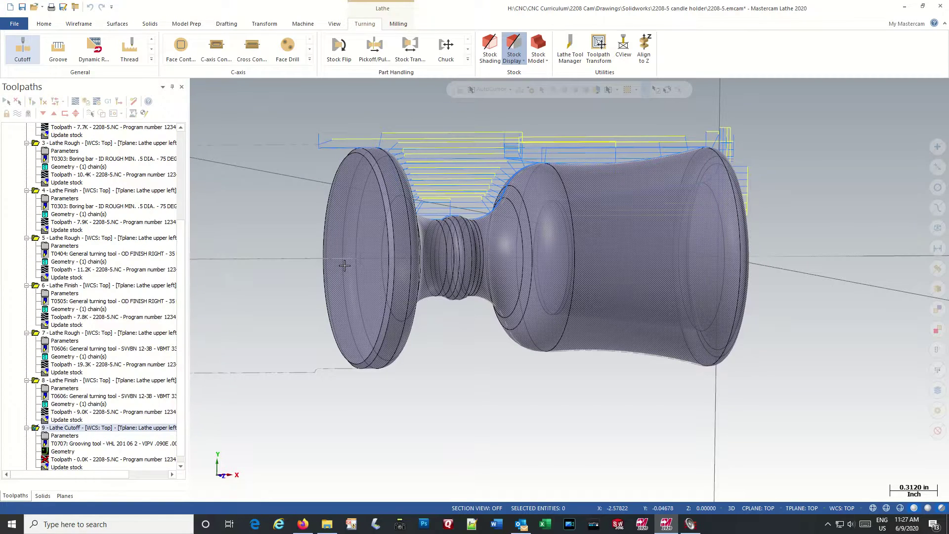
Set the view to the end-on Left orientation and bring up the Wireframe line tools.
left_click(332, 25)
left_click(149, 60)
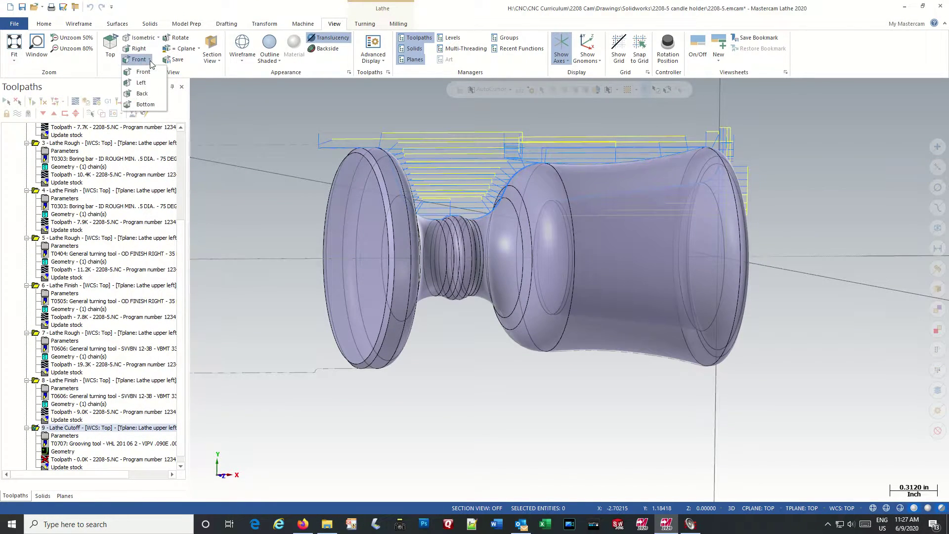
left_click(142, 83)
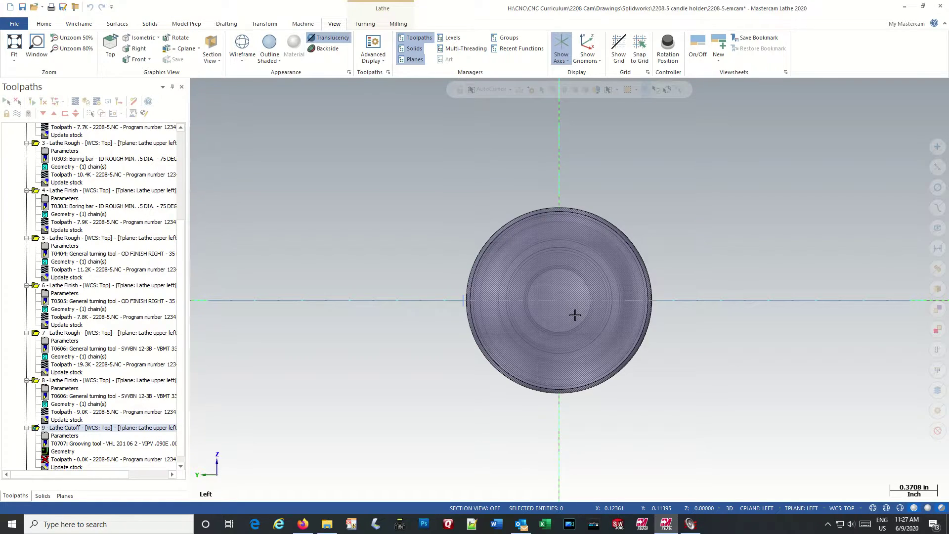
mouse_move(458, 255)
middle_mouse_down()
mouse_move(456, 270)
mouse_move(455, 245)
mouse_move(456, 267)
middle_mouse_up()
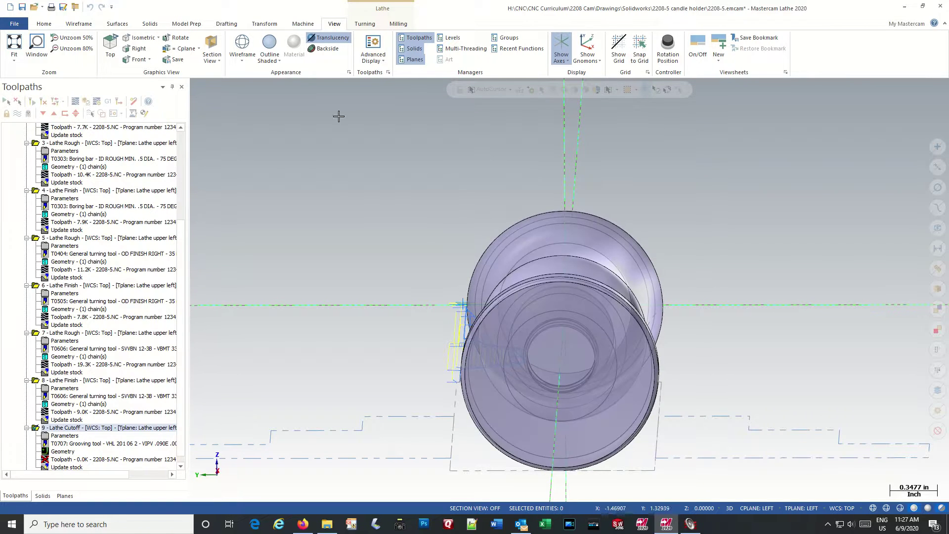
left_click(149, 59)
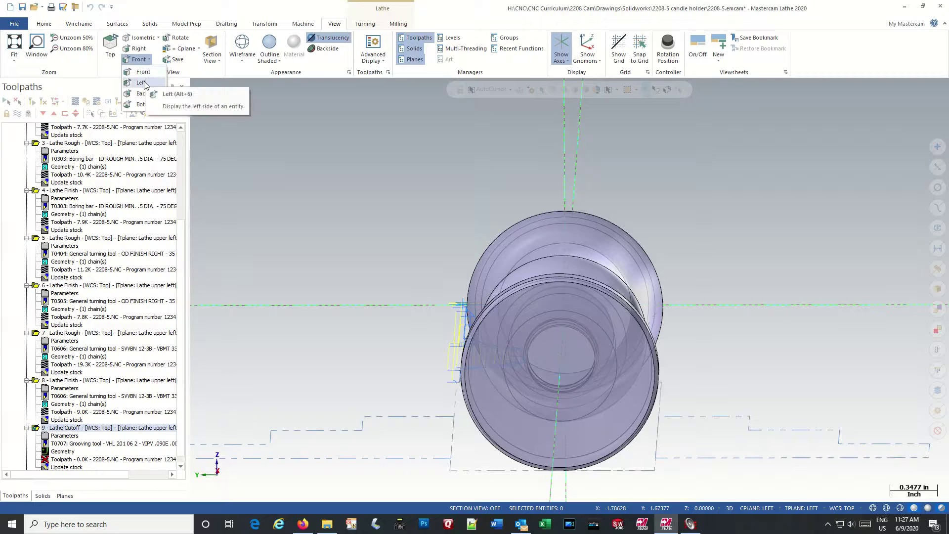
left_click(143, 83)
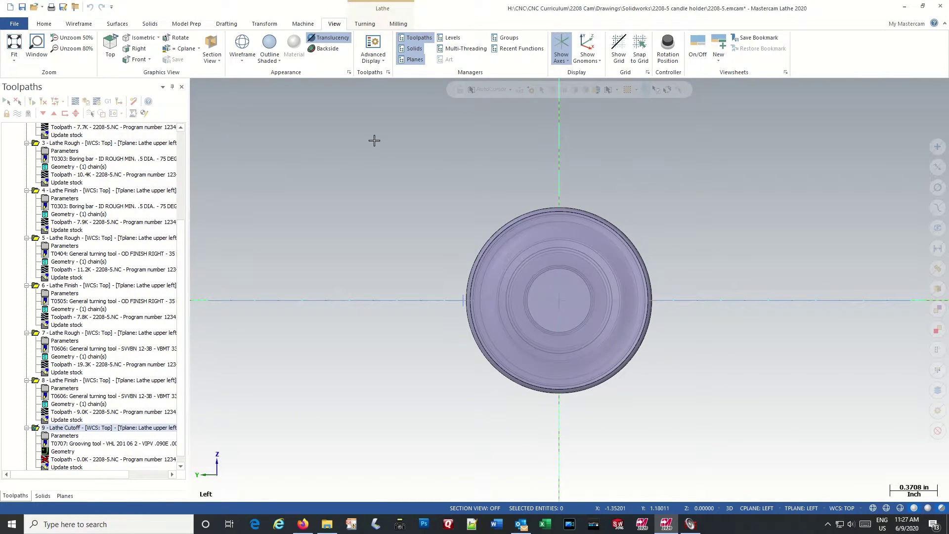
left_click(80, 23)
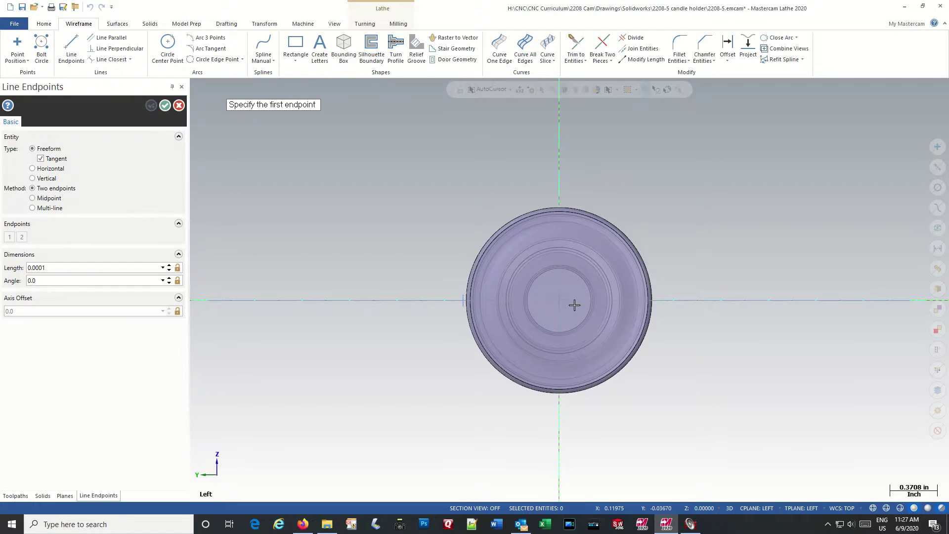
Draw a 0.88846-long line at 180° from the part's centre to the circle's left edge.
left_click(560, 301)
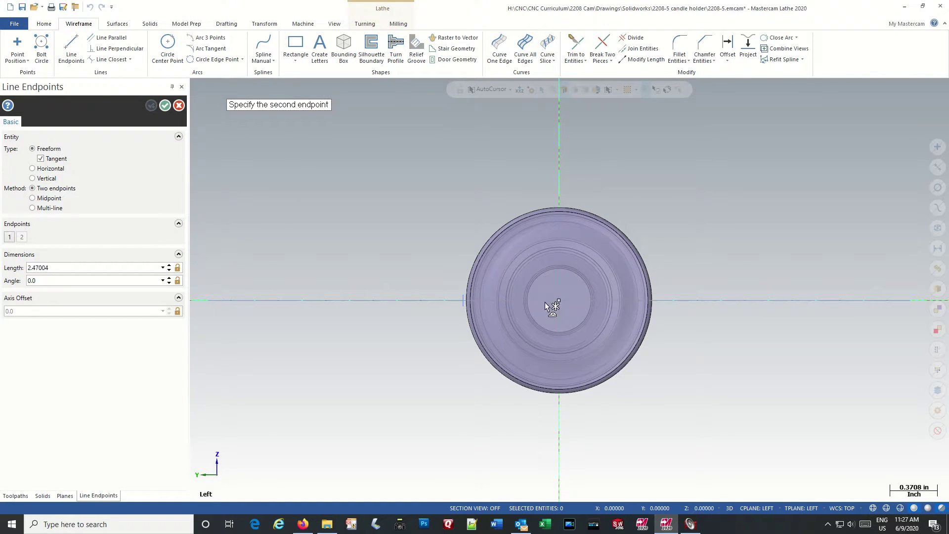
left_click(446, 302)
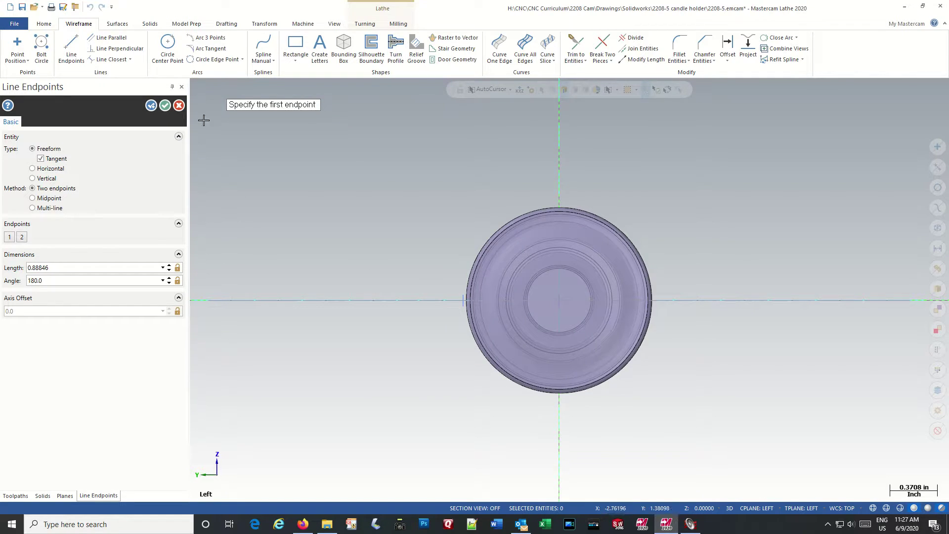
left_click(165, 106)
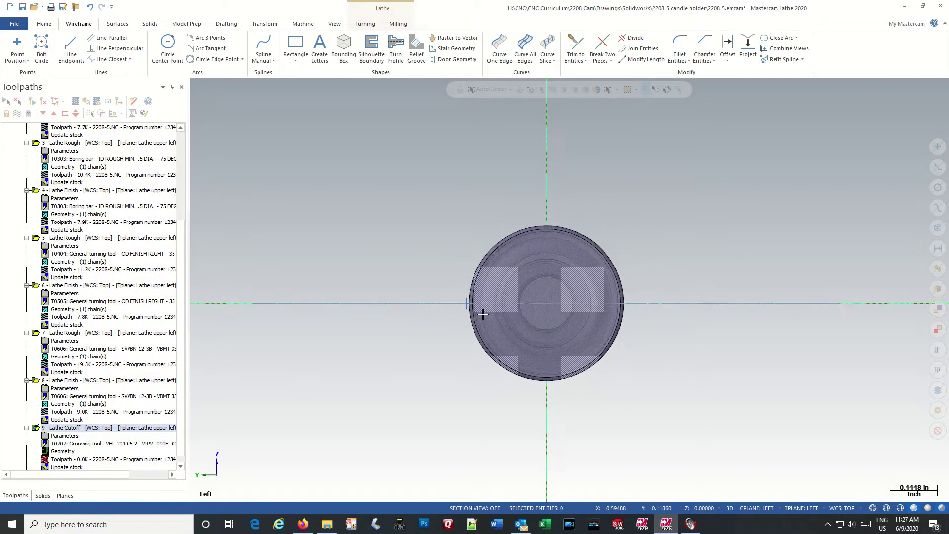
scroll(483, 315, "up", 8)
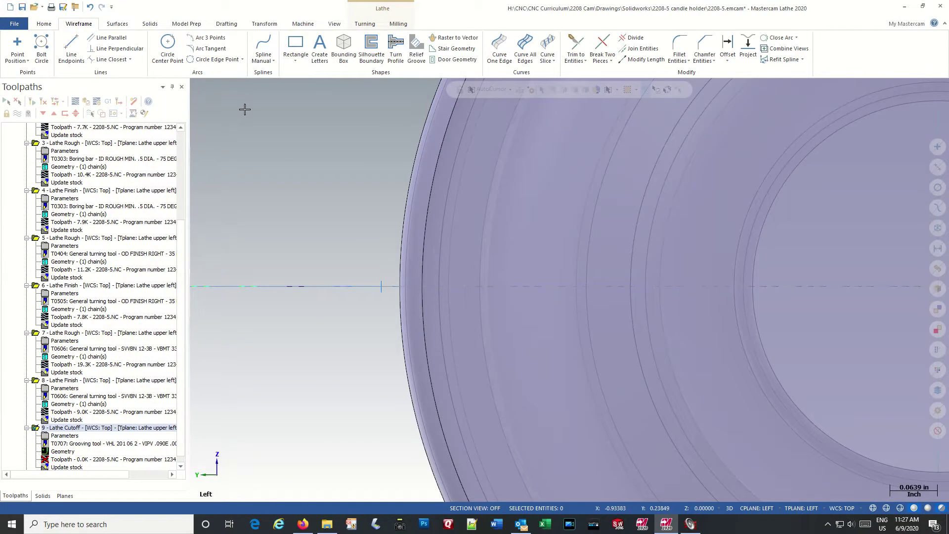
left_click(17, 44)
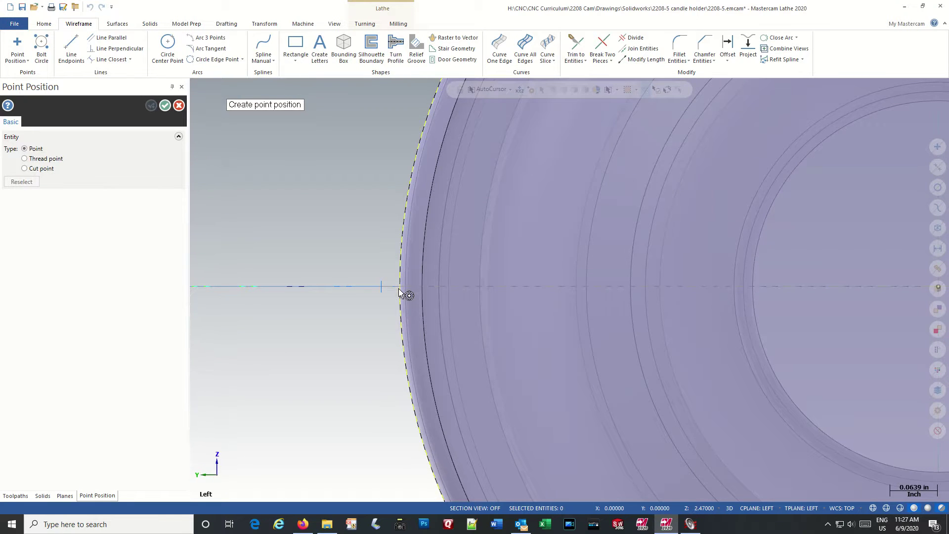
key("Escape")
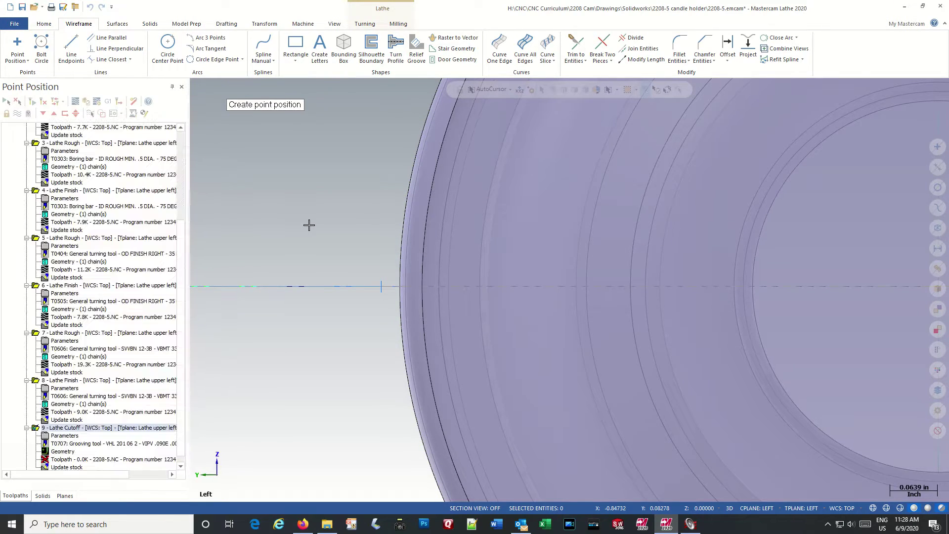
scroll(330, 332, "down", 5)
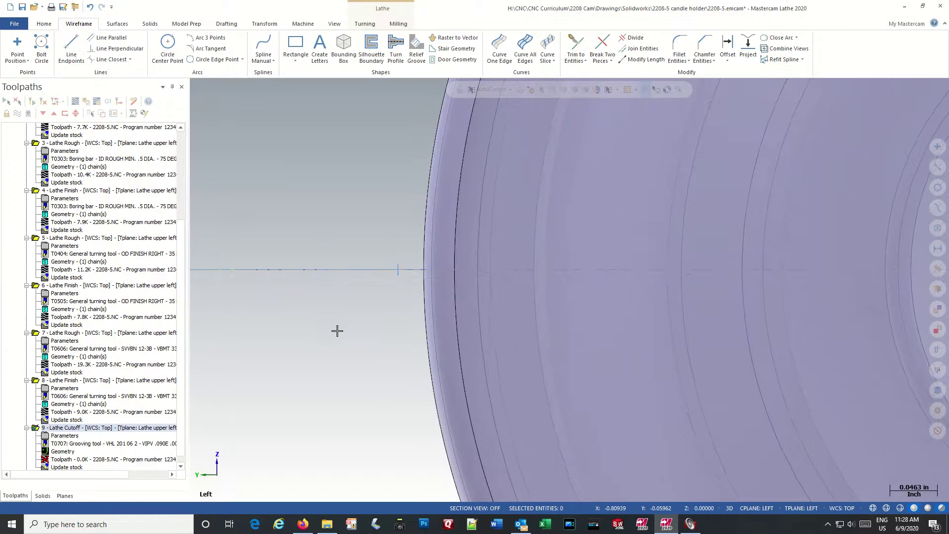
scroll(337, 331, "down", 1)
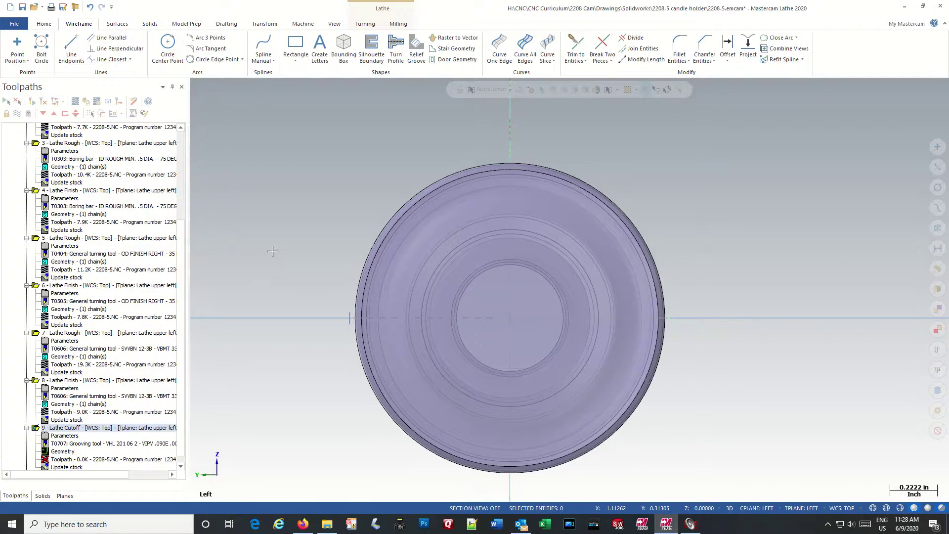
Analyze the horizontal line's endpoints and the outer circle's radius and diameter.
key("F4")
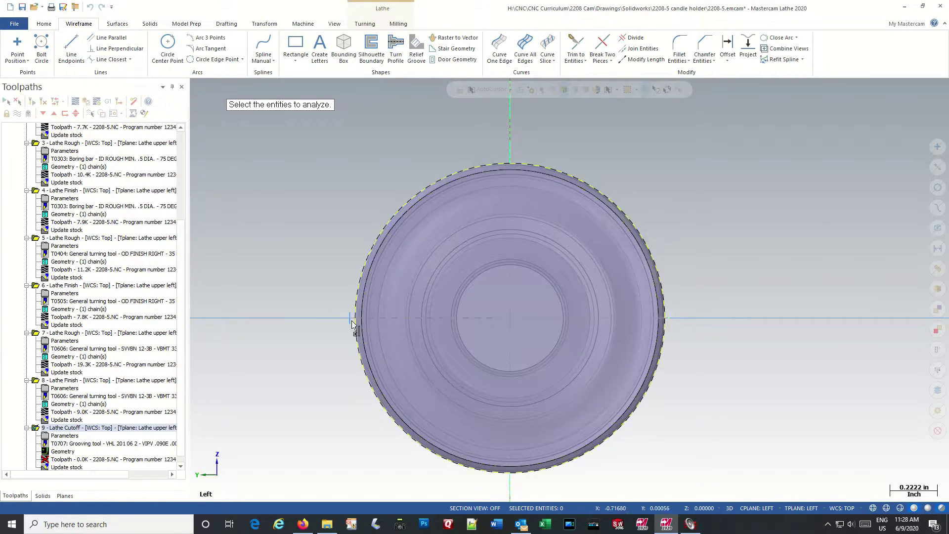
left_click(327, 314)
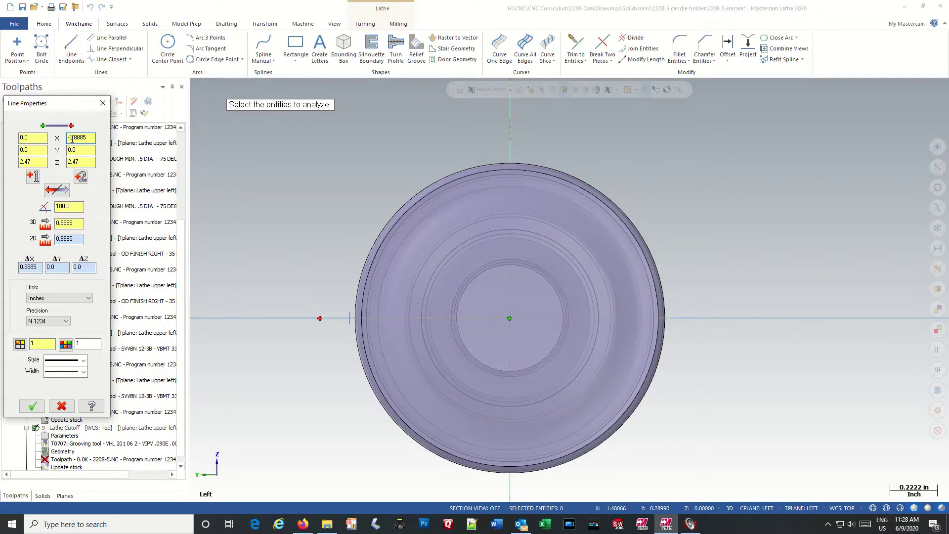
left_click_drag(69, 139, 89, 138)
left_click(357, 315)
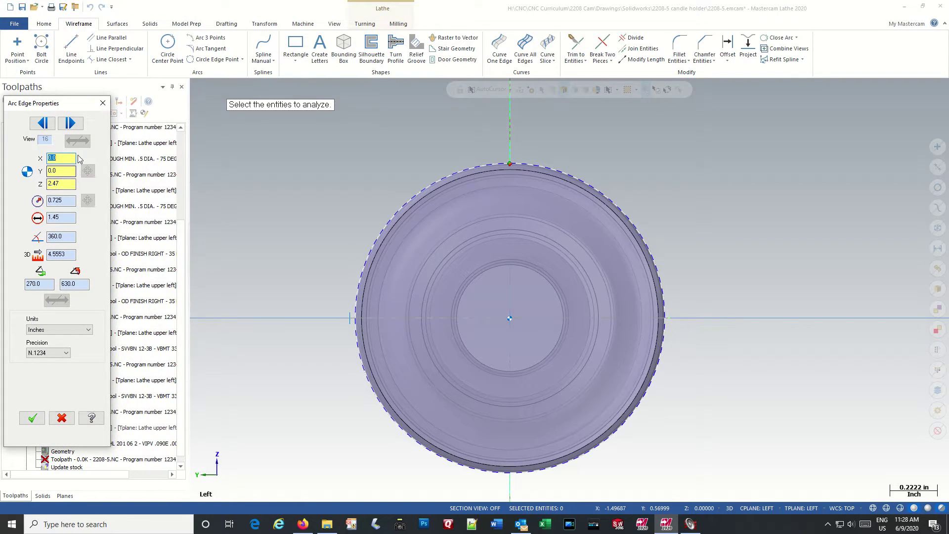
left_click(103, 104)
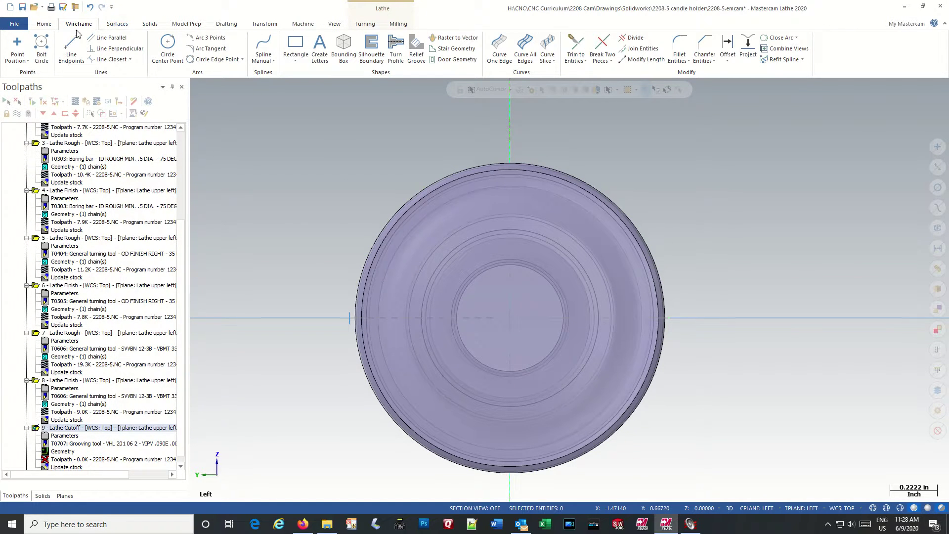
Edit the line's second endpoint X so the line ends at X -0.725, 0.725 long.
key("F4")
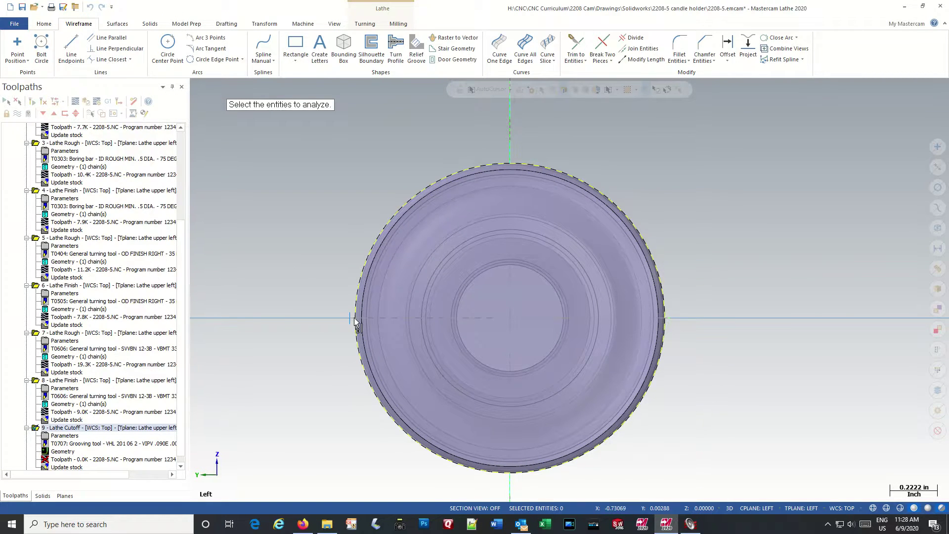
left_click(393, 318)
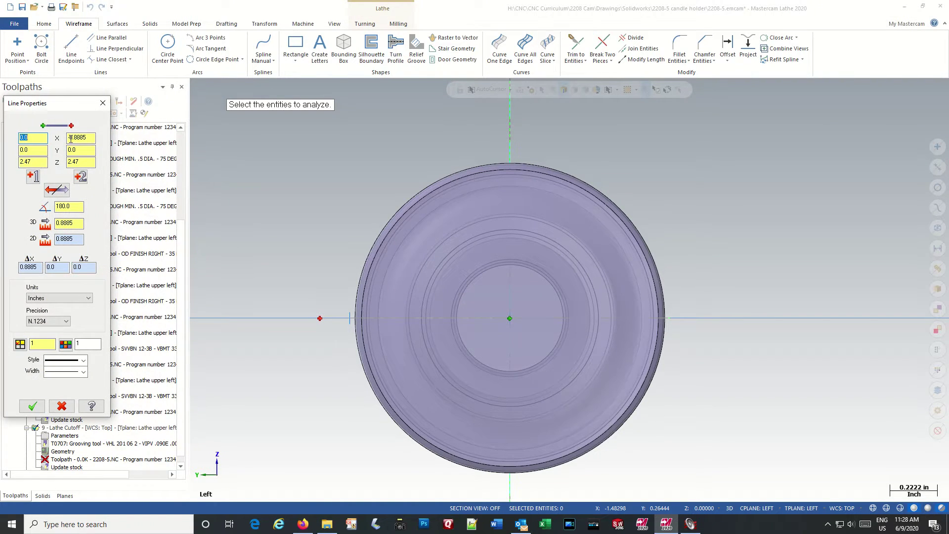
double_click(76, 139)
type("-2.45/2")
key("Return")
key("Return")
left_click(32, 407)
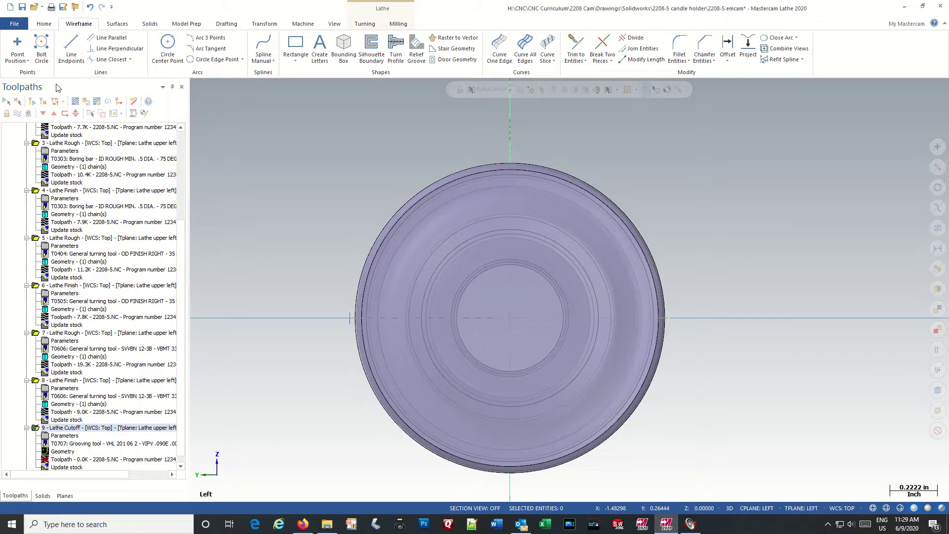
Create a point at the circle's left quadrant.
left_click(17, 43)
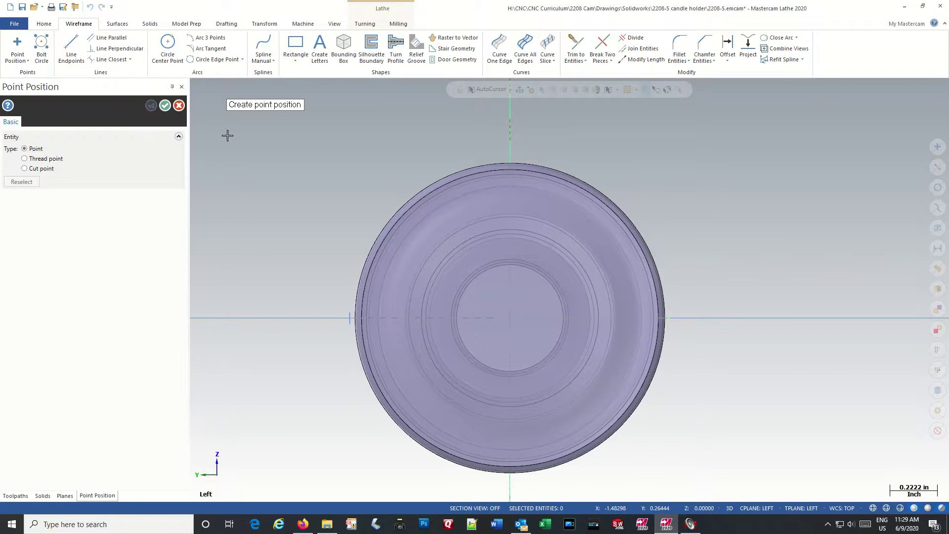
left_click(356, 319)
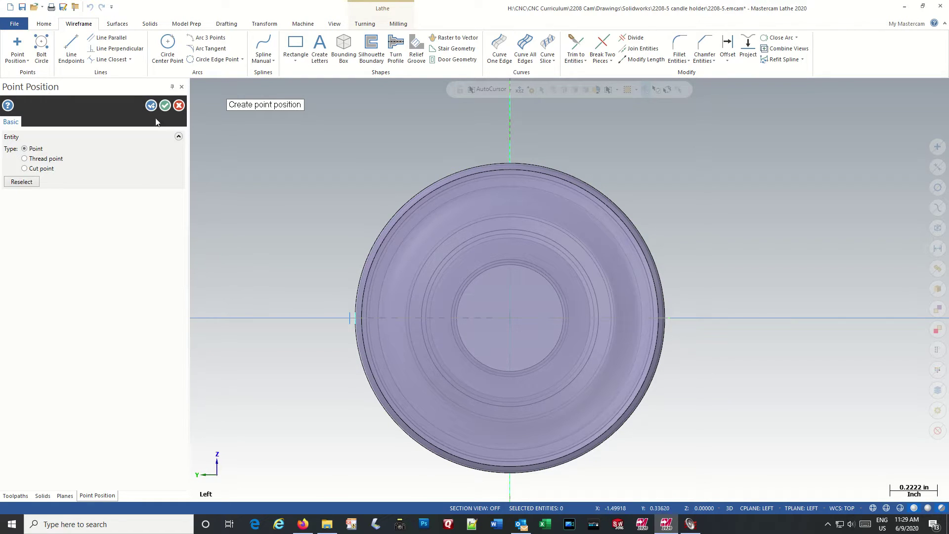
left_click(165, 105)
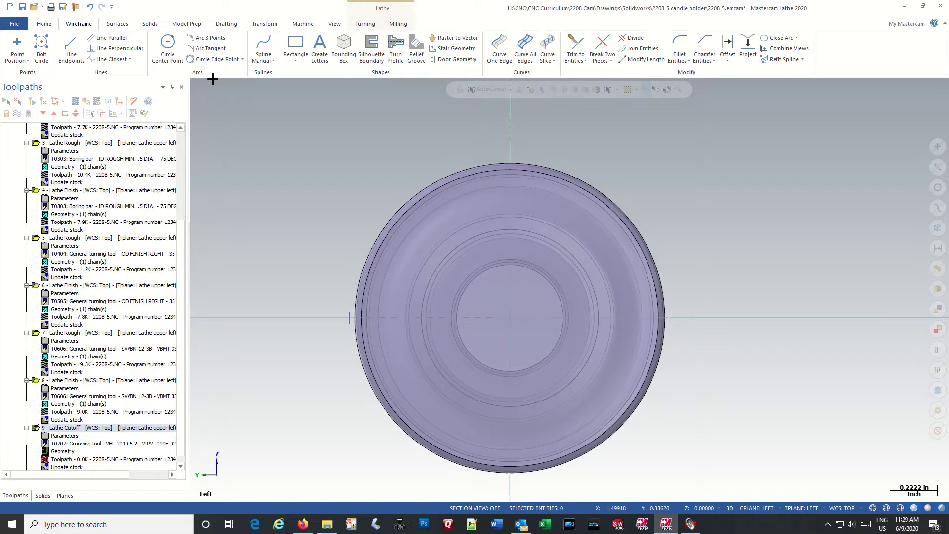
Switch to the Top view, zoom in on the left flange and orbit into a perspective.
left_click(334, 25)
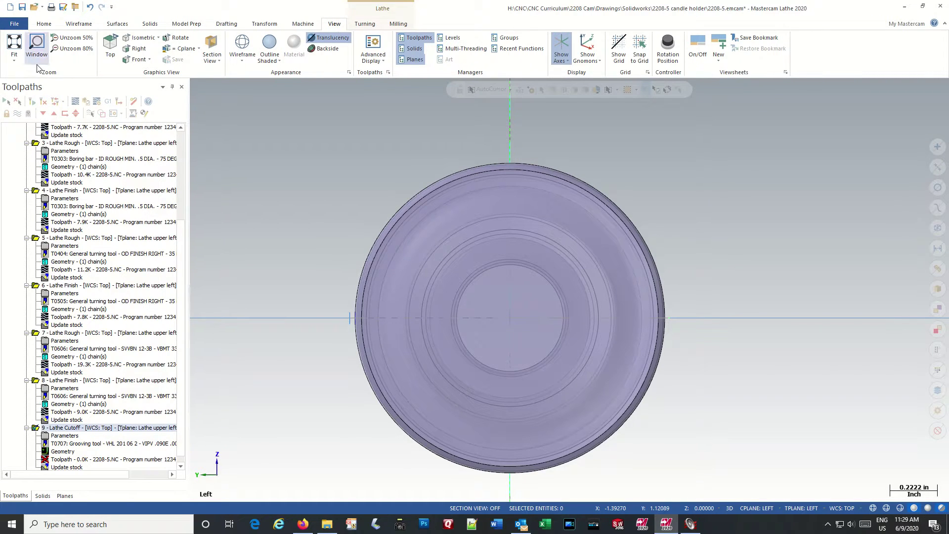
left_click(110, 45)
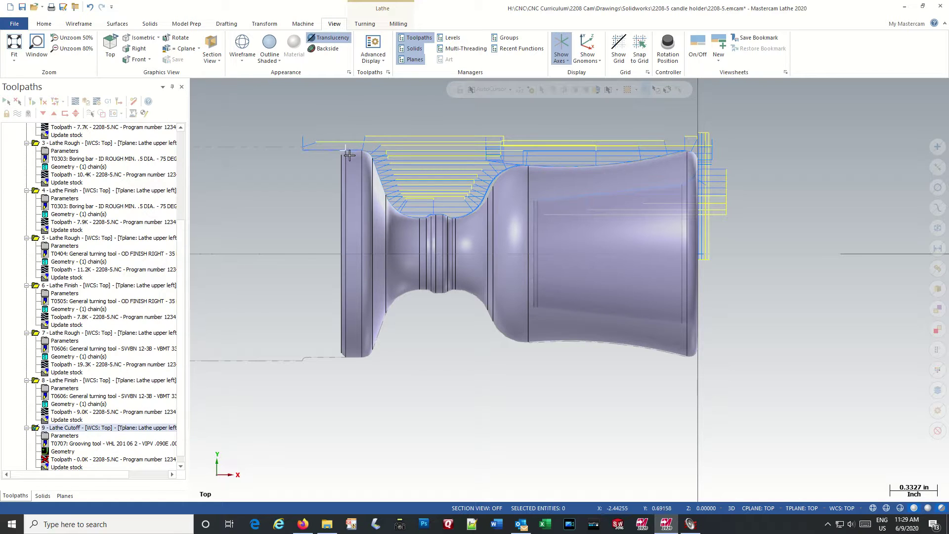
scroll(348, 151, "up", 3)
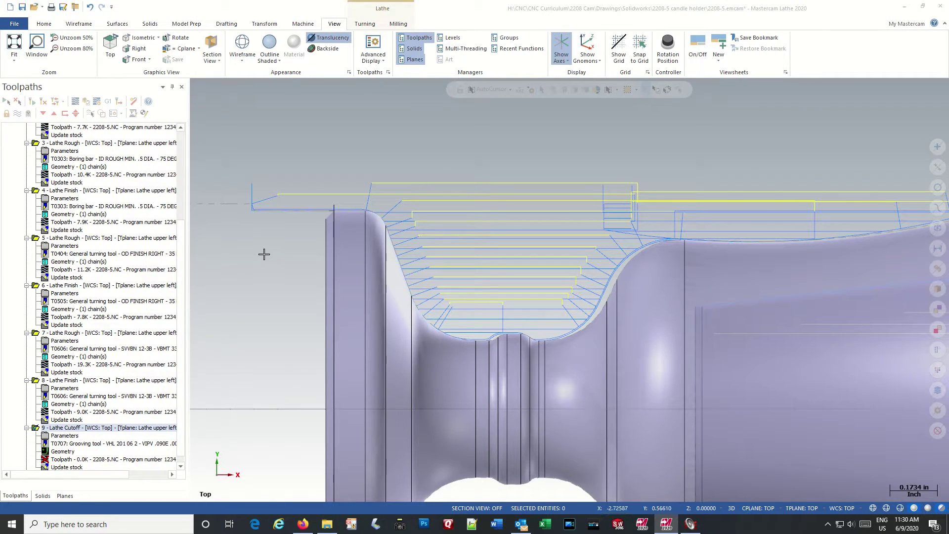
middle_click_drag(265, 252, 321, 259)
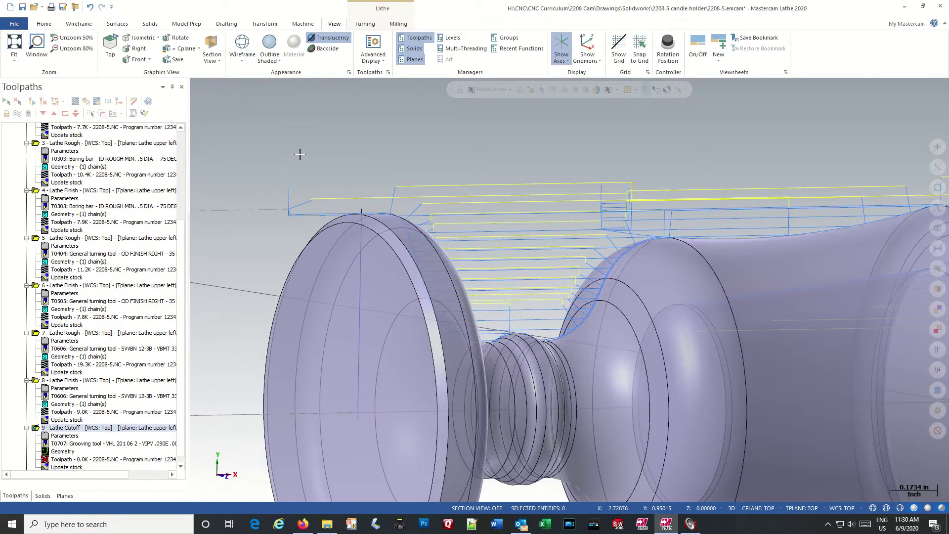
Move the vertical line's upper endpoint to X -2.5, then check the point reads -2.5, 0.725, 0.
key("F4")
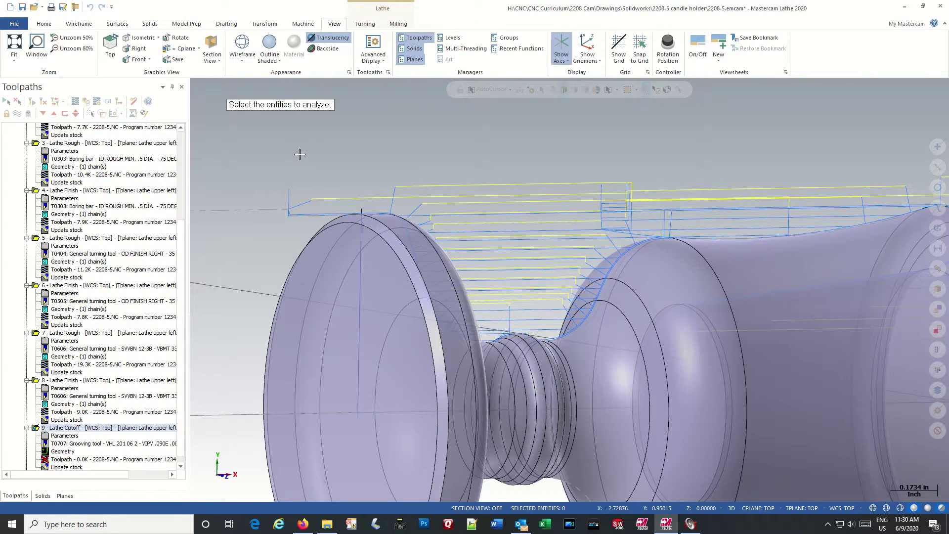
left_click(360, 282)
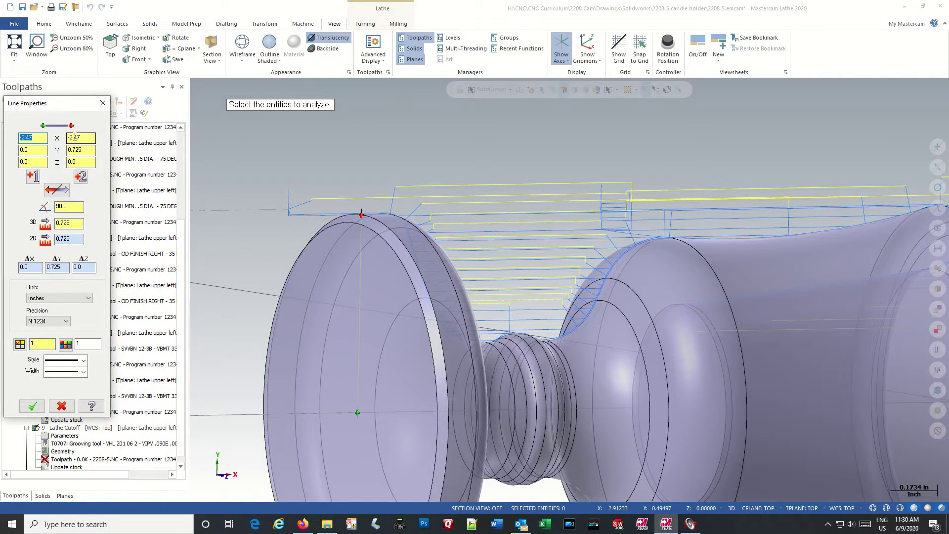
left_click_drag(74, 138, 82, 137)
key("Return")
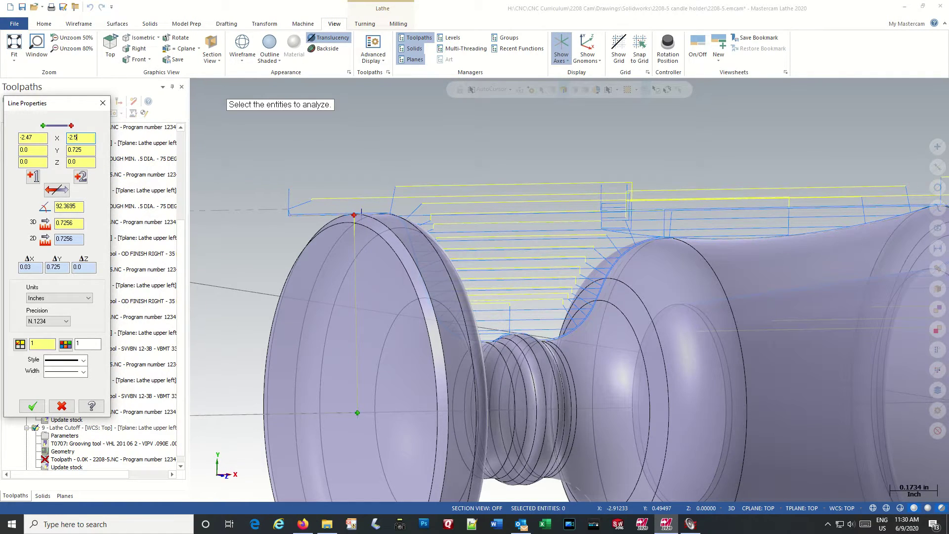
left_click(32, 406)
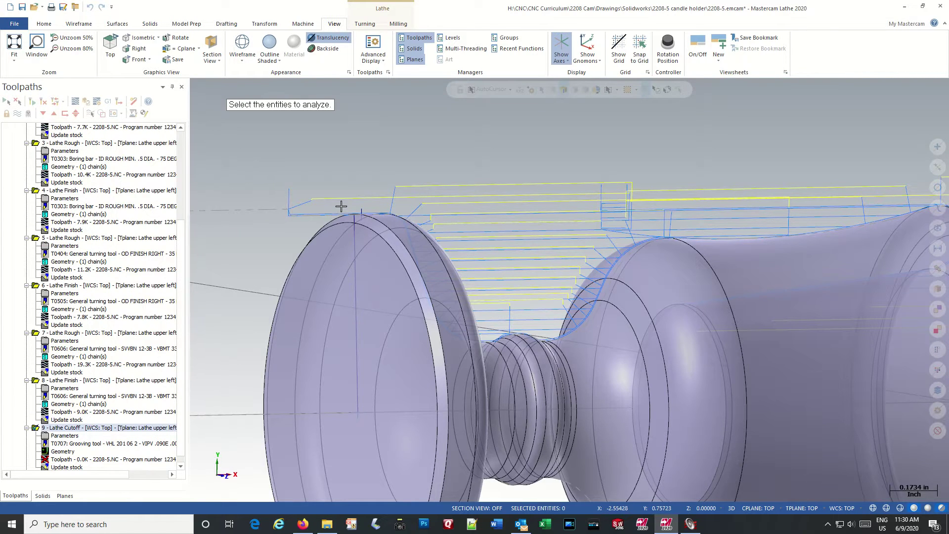
left_click_drag(330, 199, 381, 232)
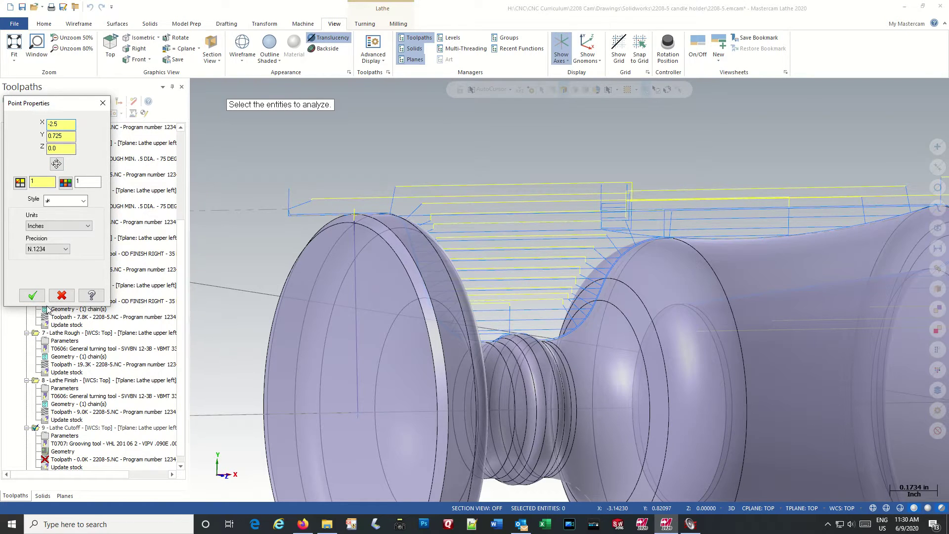
left_click(32, 295)
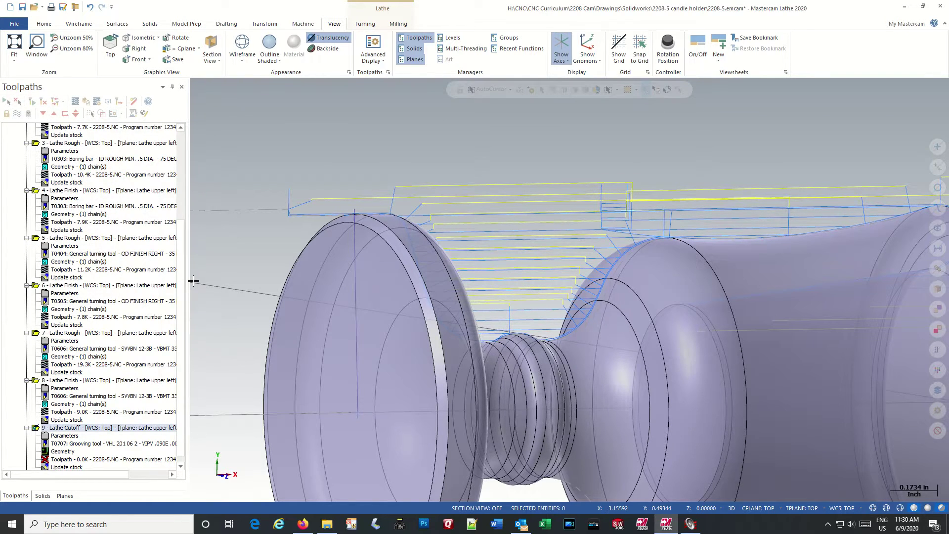
Set the flange's top corner point as operation 9's cutoff boundary and regenerate the toolpath.
left_click(48, 453)
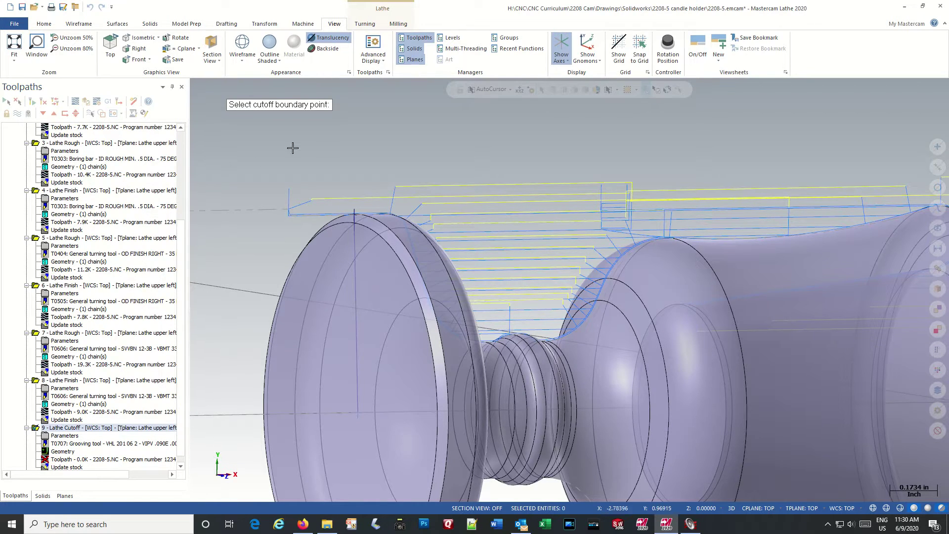
left_click(354, 214)
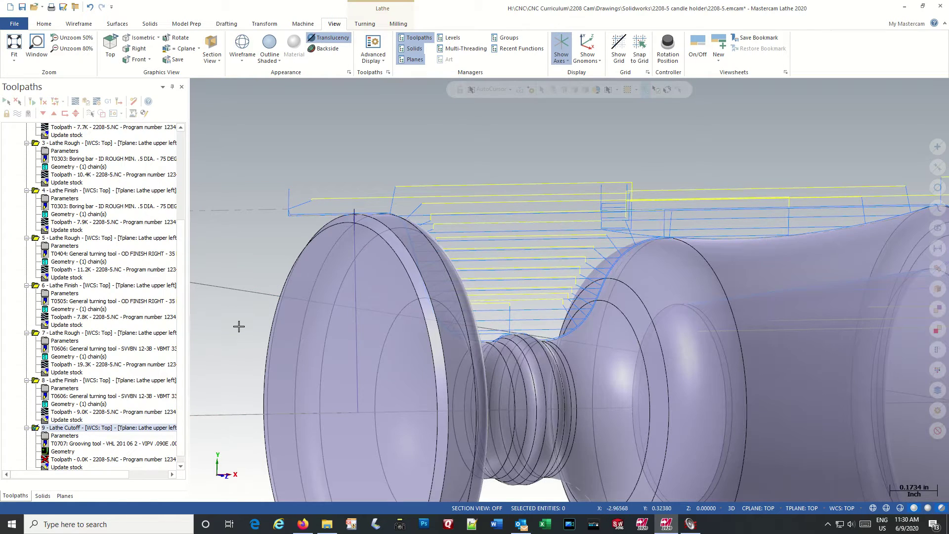
left_click(32, 102)
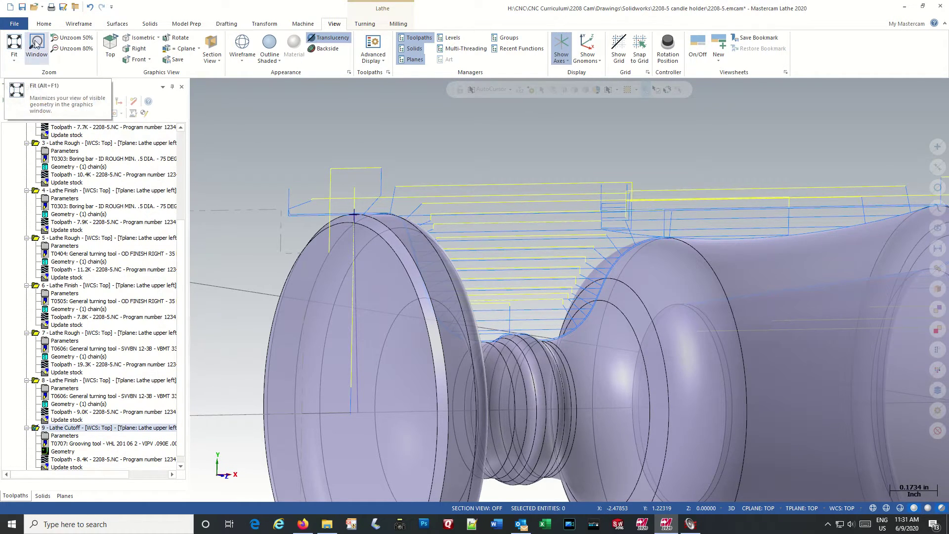
Switch to Top view, then start and cancel Analyze Entity.
left_click(112, 47)
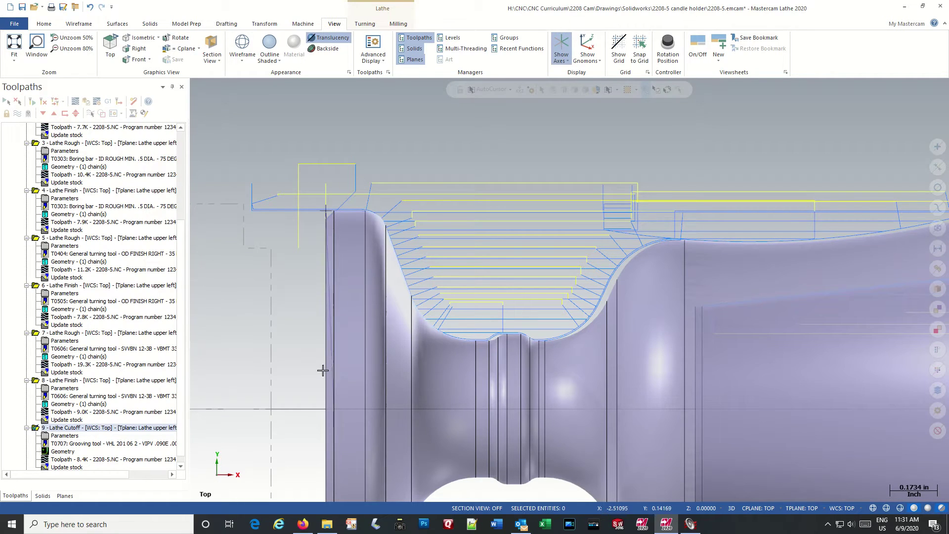
key("F4")
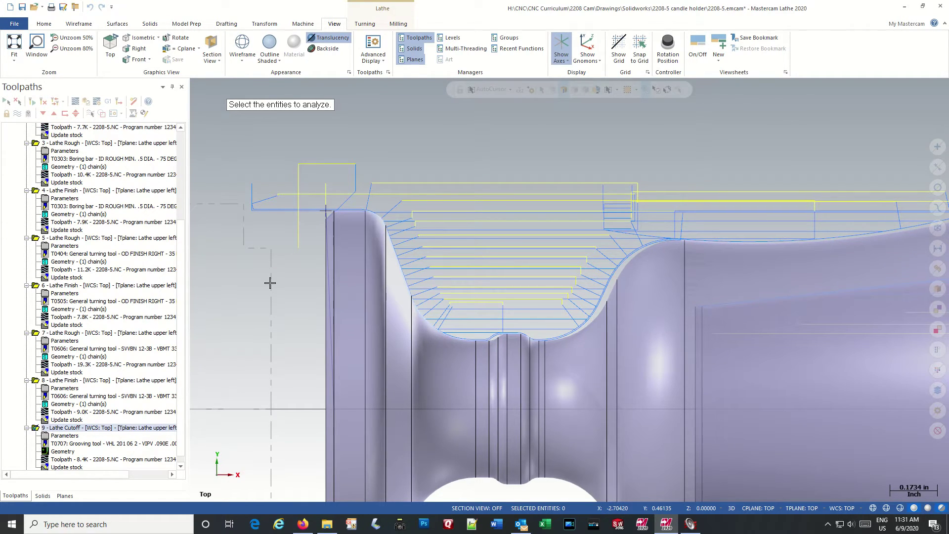
key("Escape")
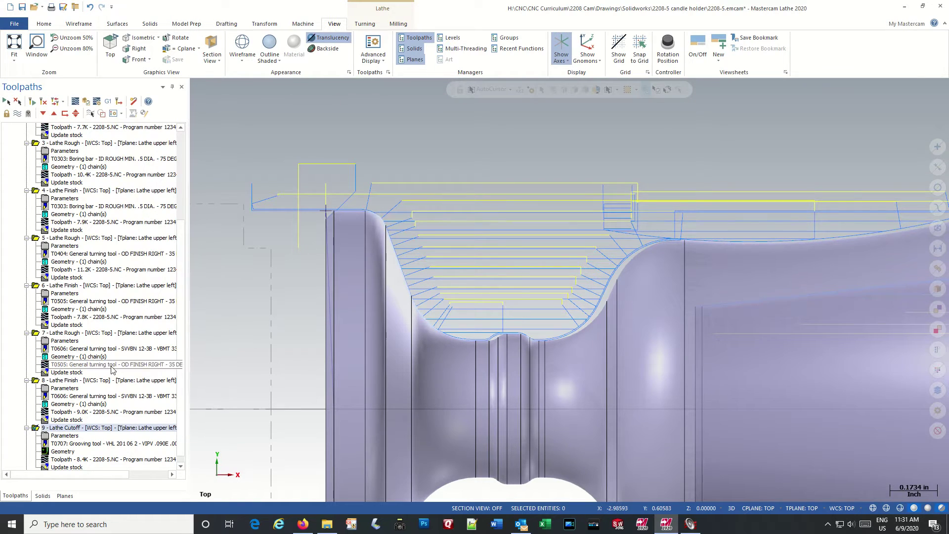
Backplot the Lathe Cutoff toolpath with Play and Step Forward, then close the Backplot dialog.
left_click(75, 102)
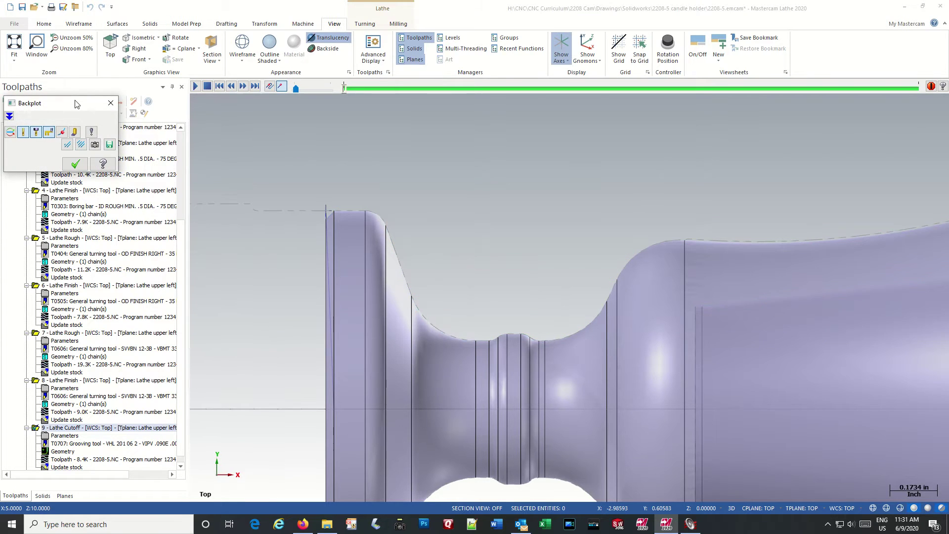
left_click(196, 86)
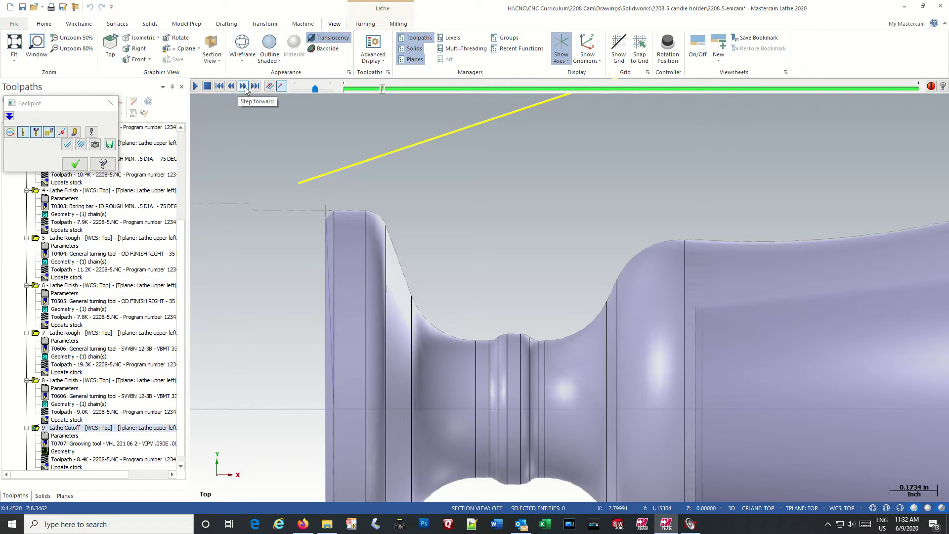
left_click(243, 86)
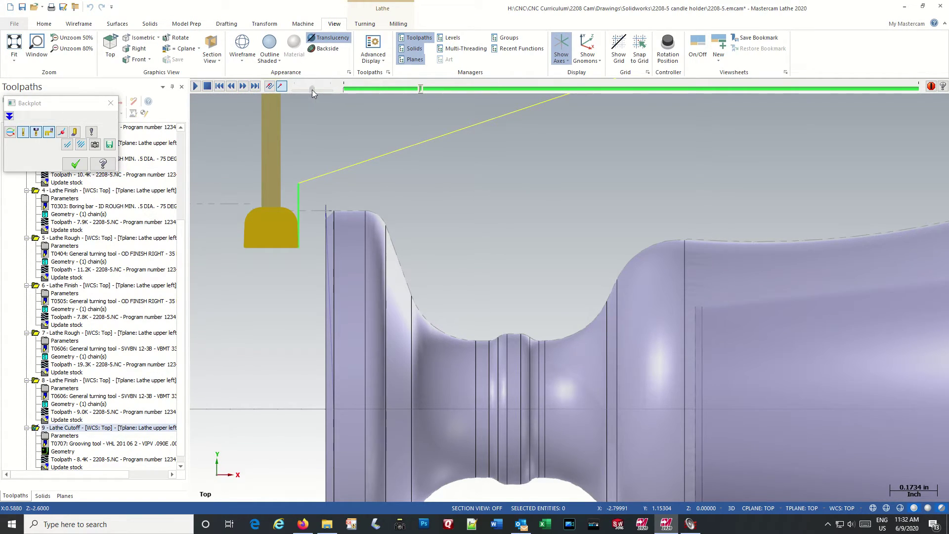
left_click(195, 86)
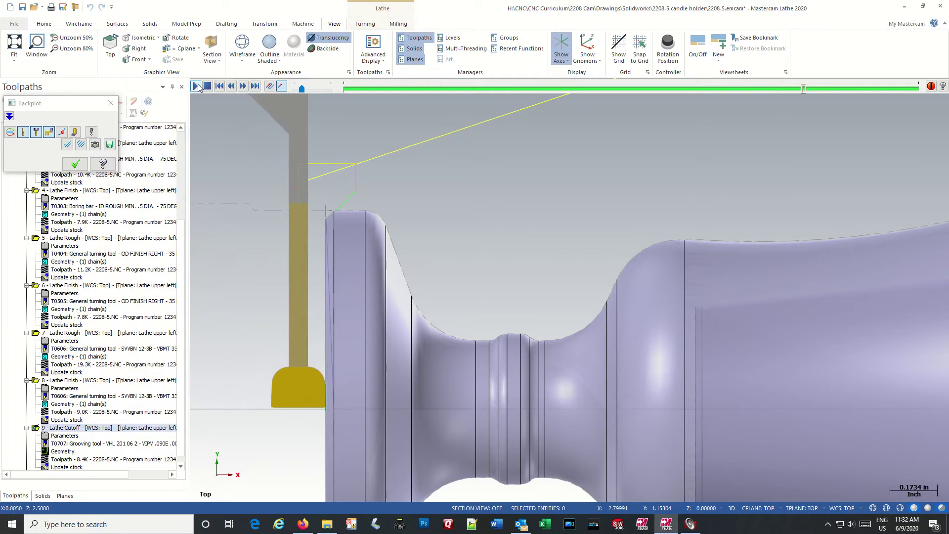
left_click(109, 104)
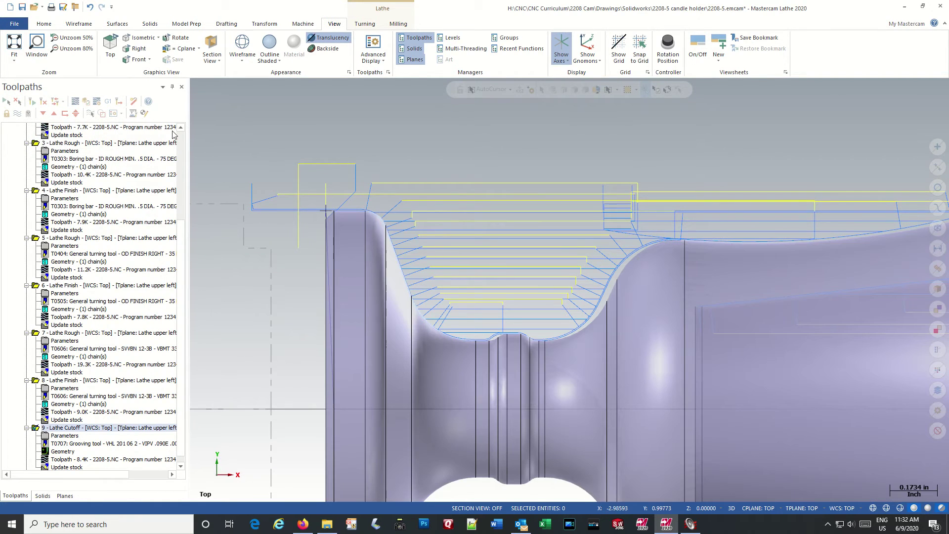
Launch Verify, set the Simulator to Isometric view, and play all nine operations.
left_click(89, 103)
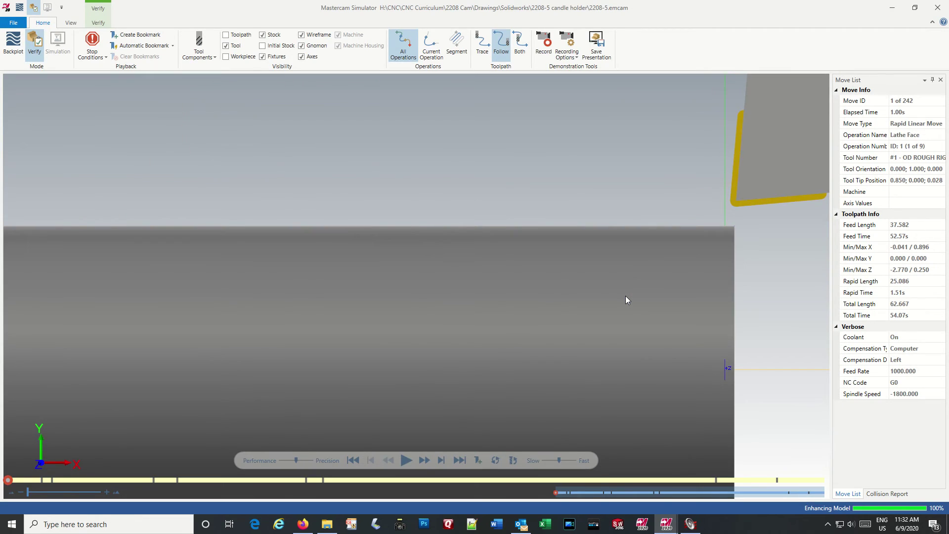
left_click(69, 23)
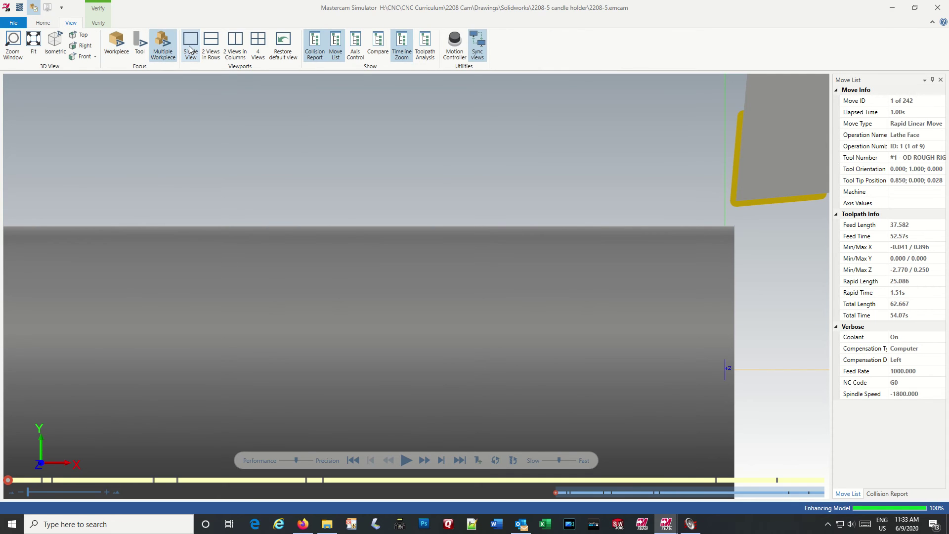
left_click(55, 43)
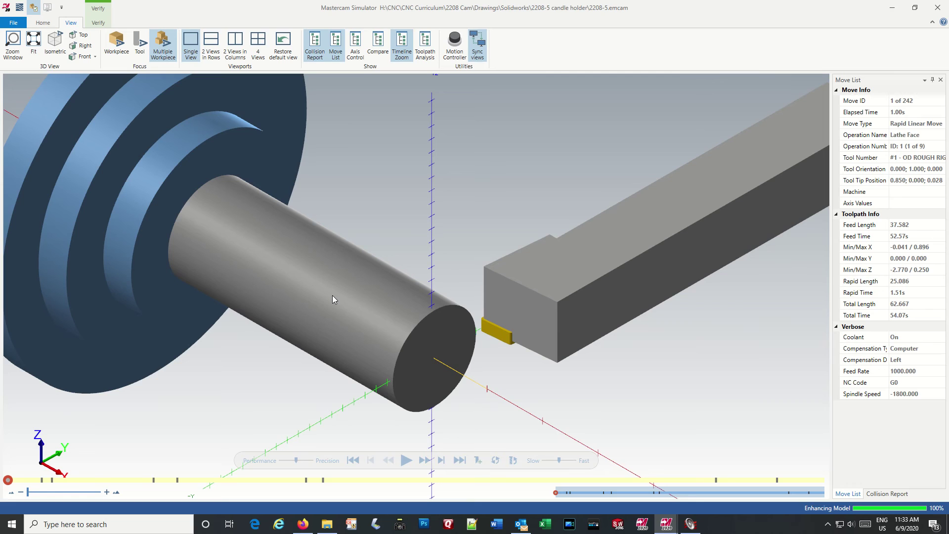
left_click(406, 461)
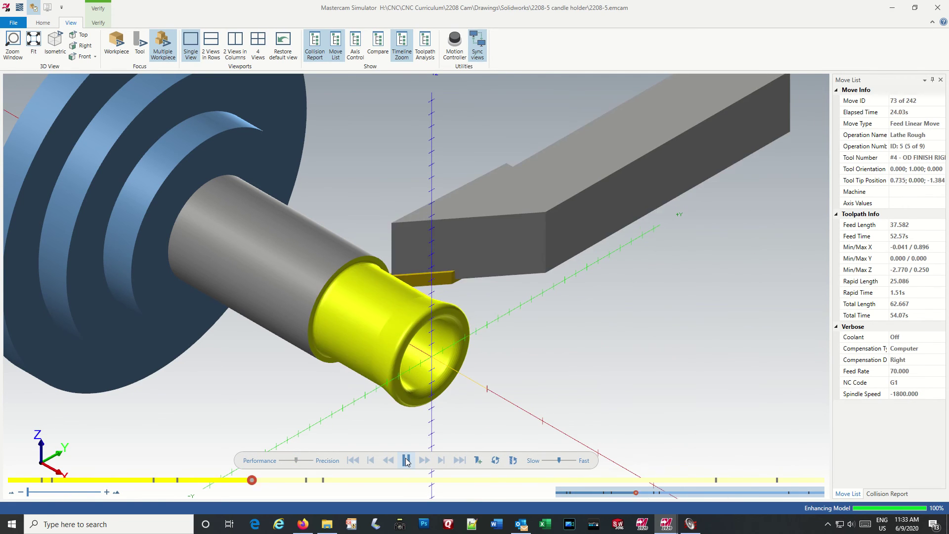